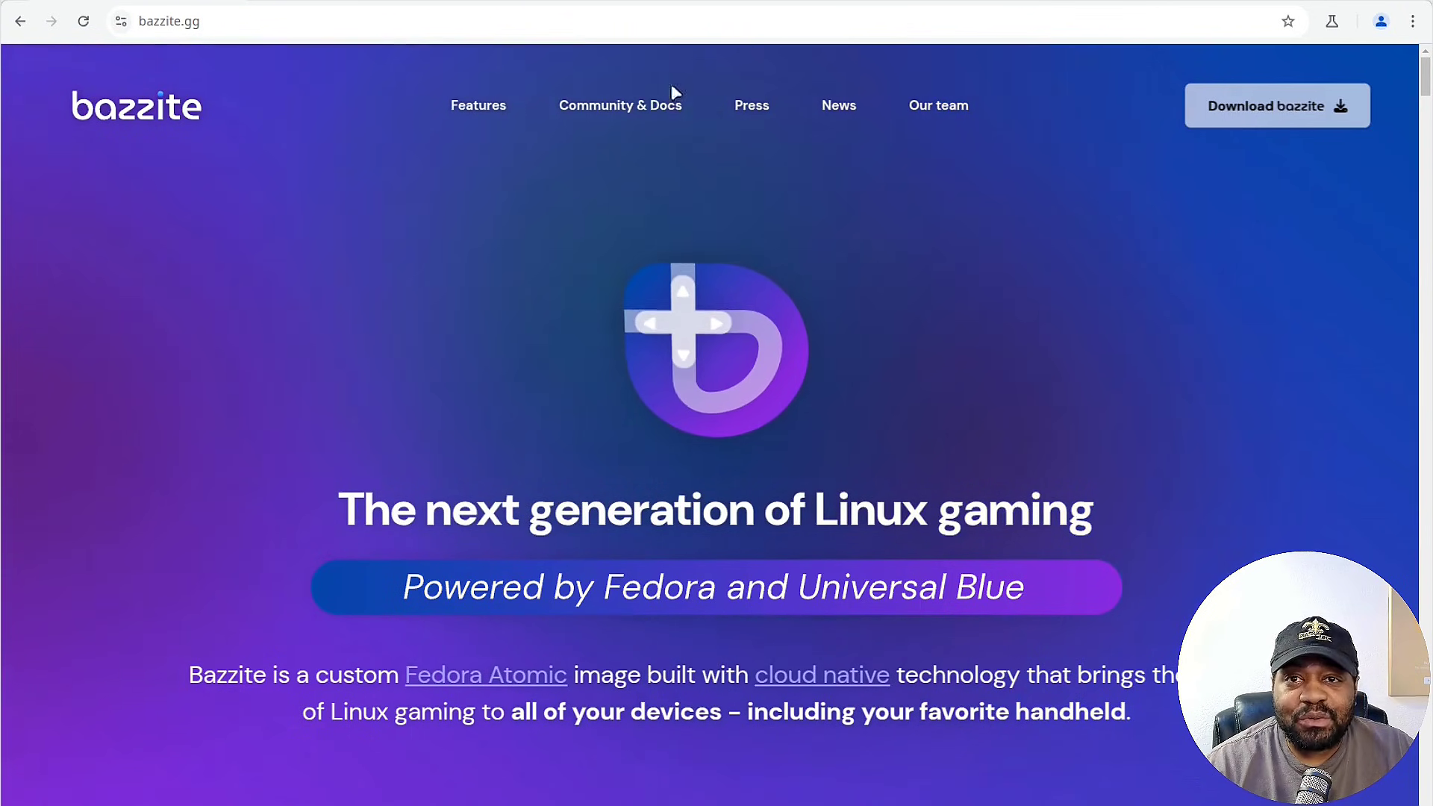
Jump to the 'Play your favorite games' features section using the Features link
{"action": "left_click", "coordinate": [470, 106]}
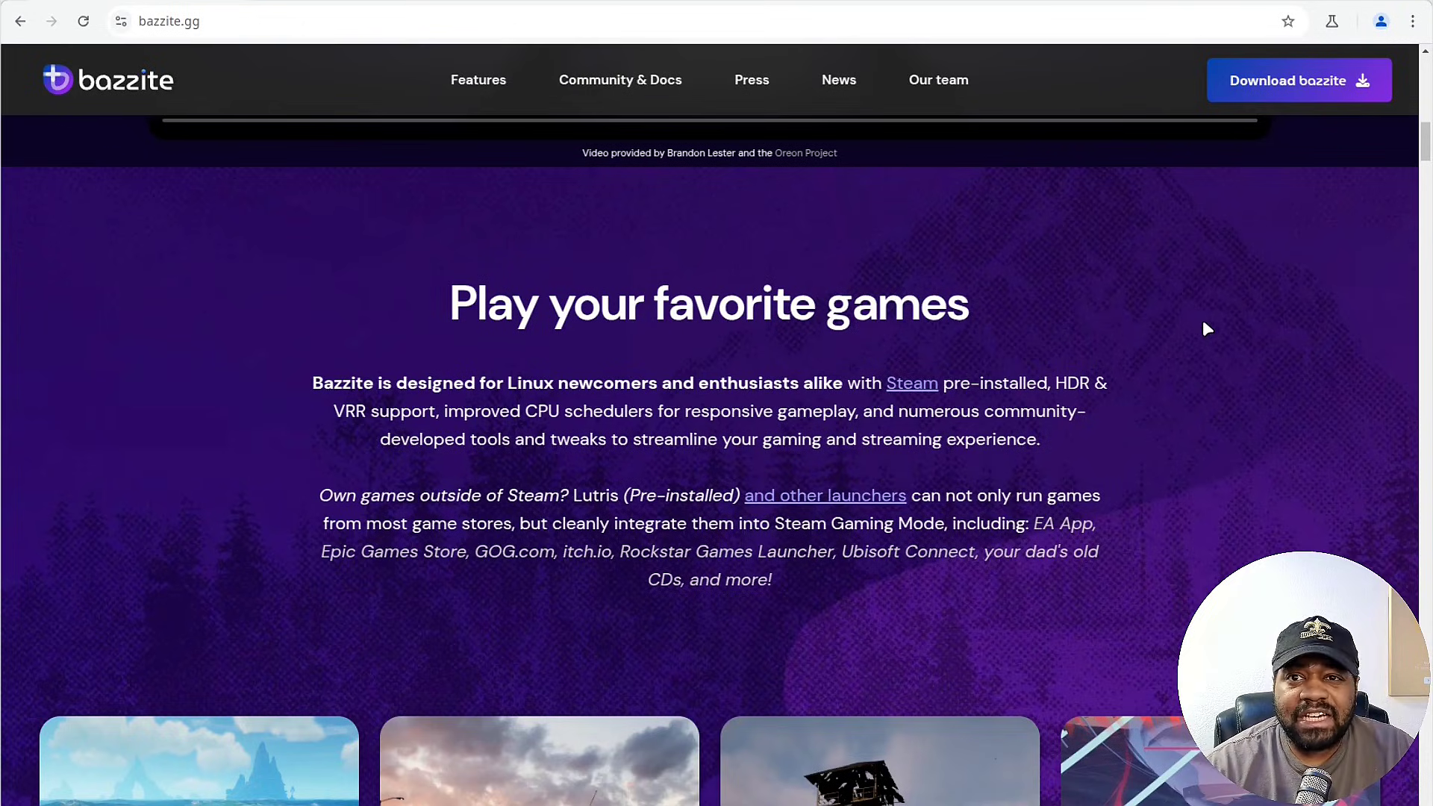
Go to the Download bazzite section and bring the Stable 41.20250301.1 changelog into view
{"action": "left_click", "coordinate": [1302, 82]}
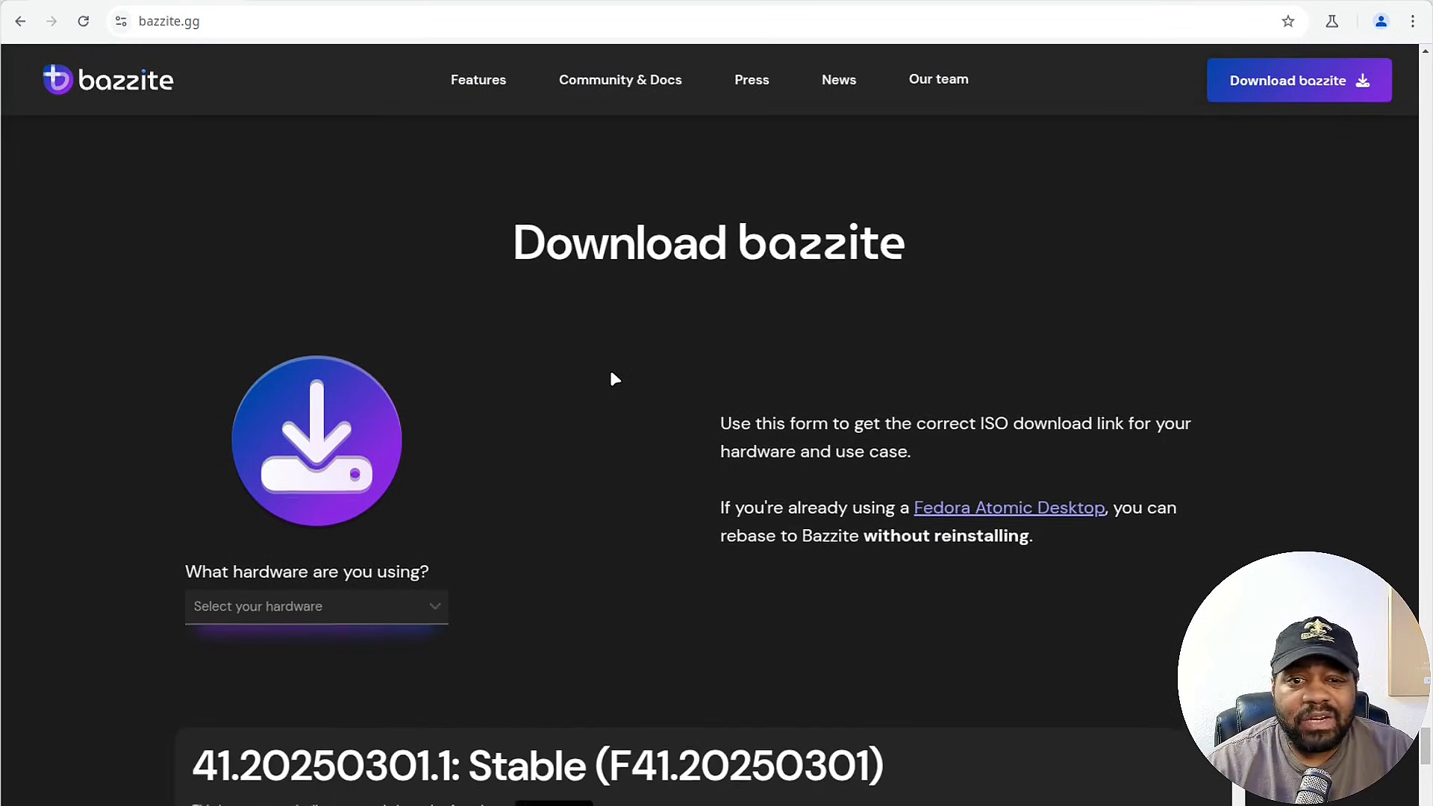
{"action": "scroll", "coordinate": [609, 365], "scroll_direction": "down", "scroll_amount": 3}
{"action": "scroll", "coordinate": [609, 366], "scroll_direction": "down", "scroll_amount": 8}
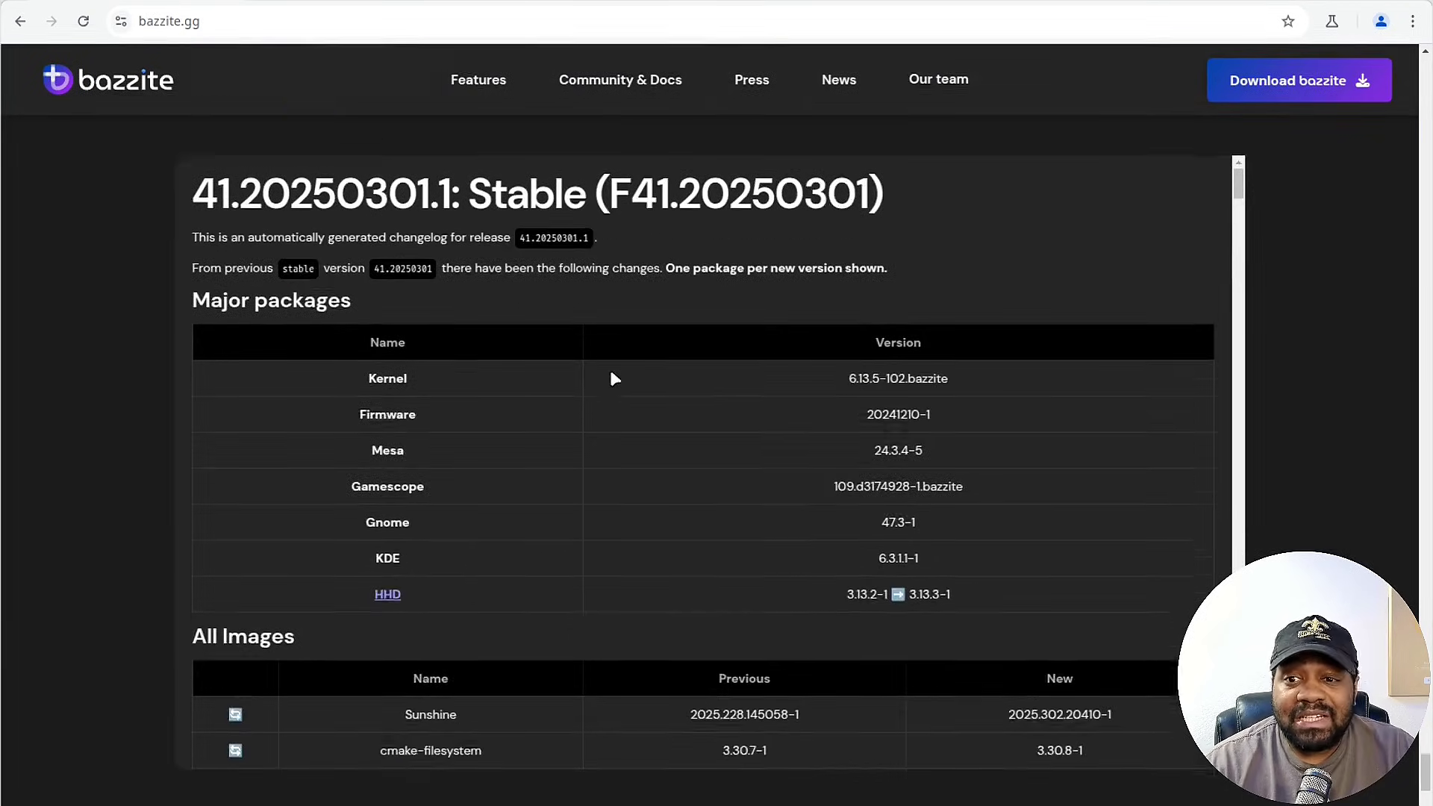
{"action": "scroll", "coordinate": [1117, 231], "scroll_direction": "up", "scroll_amount": 4}
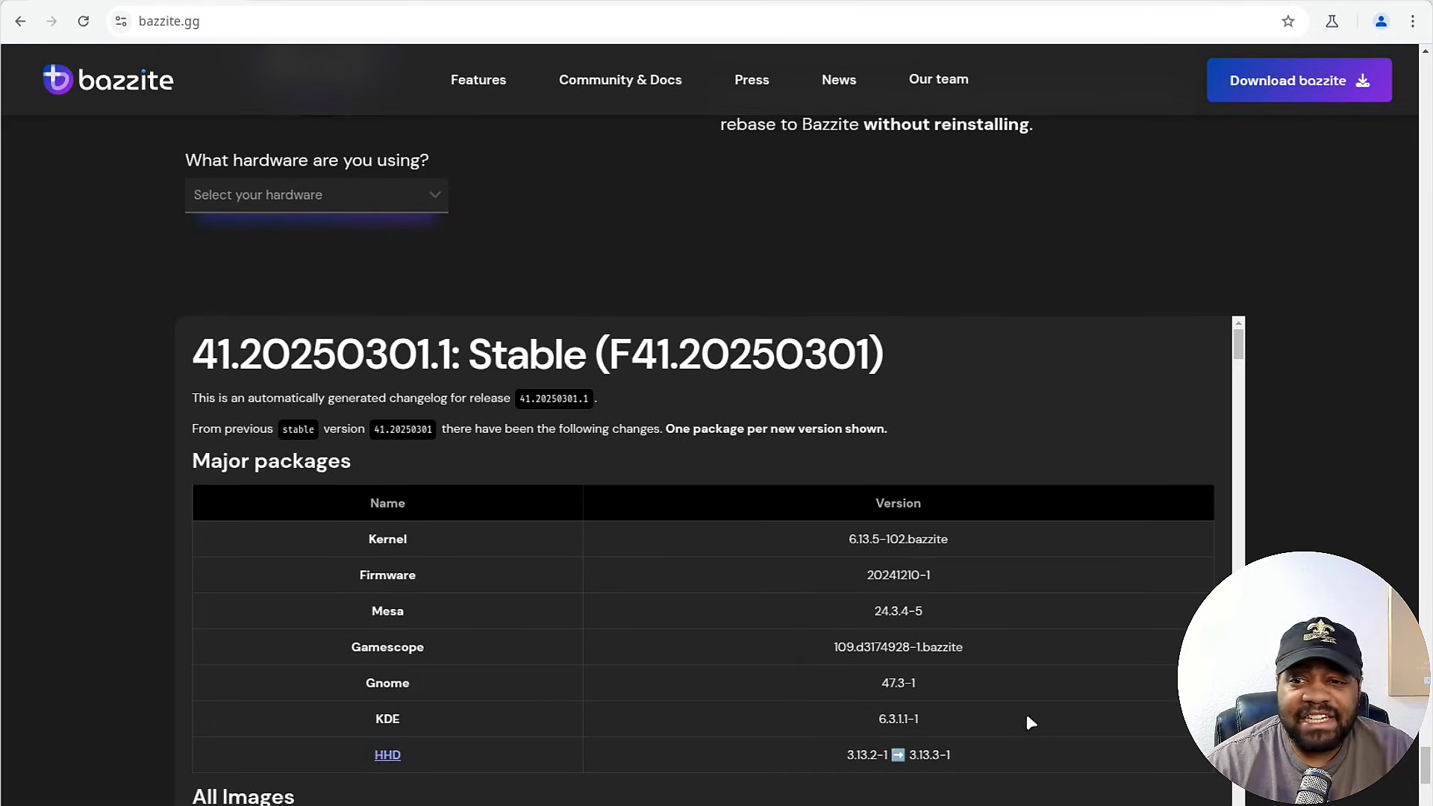
Highlight the Gnome and KDE version rows in the Stable changelog table
{"action": "left_click_drag", "start_coordinate": [956, 690], "coordinate": [966, 737]}
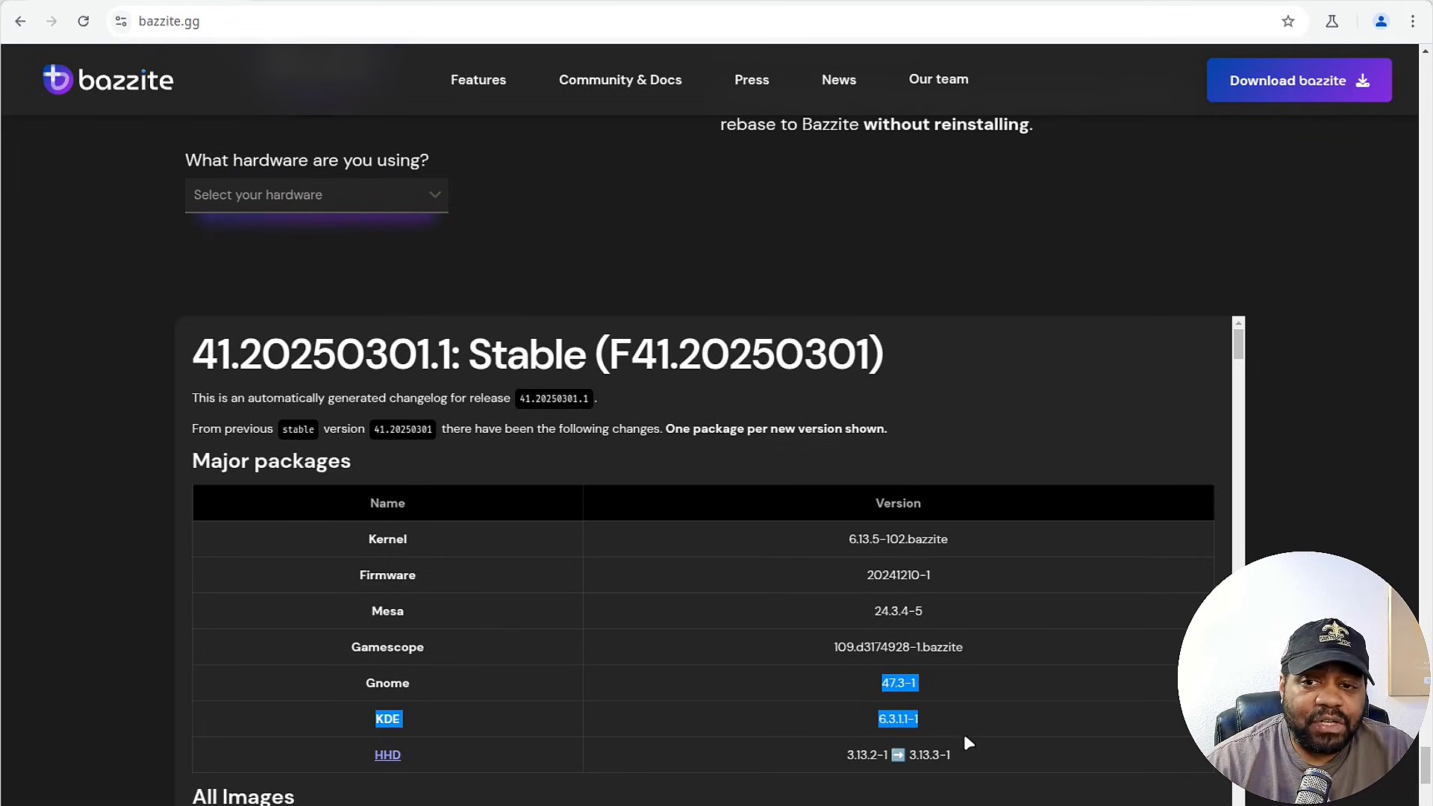
{"action": "scroll", "coordinate": [667, 687], "scroll_direction": "down", "scroll_amount": 3}
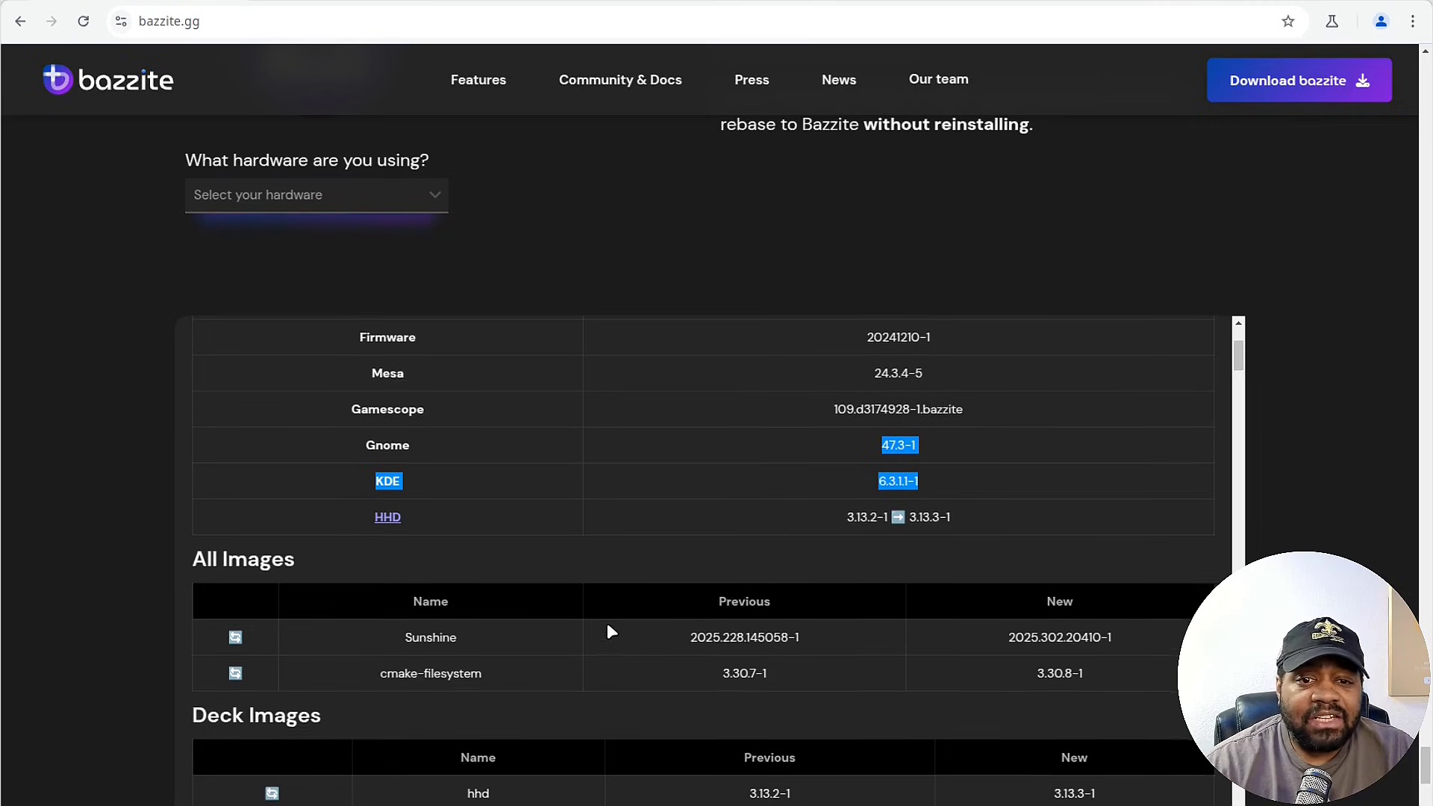
{"action": "scroll", "coordinate": [606, 622], "scroll_direction": "down", "scroll_amount": 4}
{"action": "scroll", "coordinate": [607, 622], "scroll_direction": "up", "scroll_amount": 5}
{"action": "scroll", "coordinate": [607, 630], "scroll_direction": "up", "scroll_amount": 3}
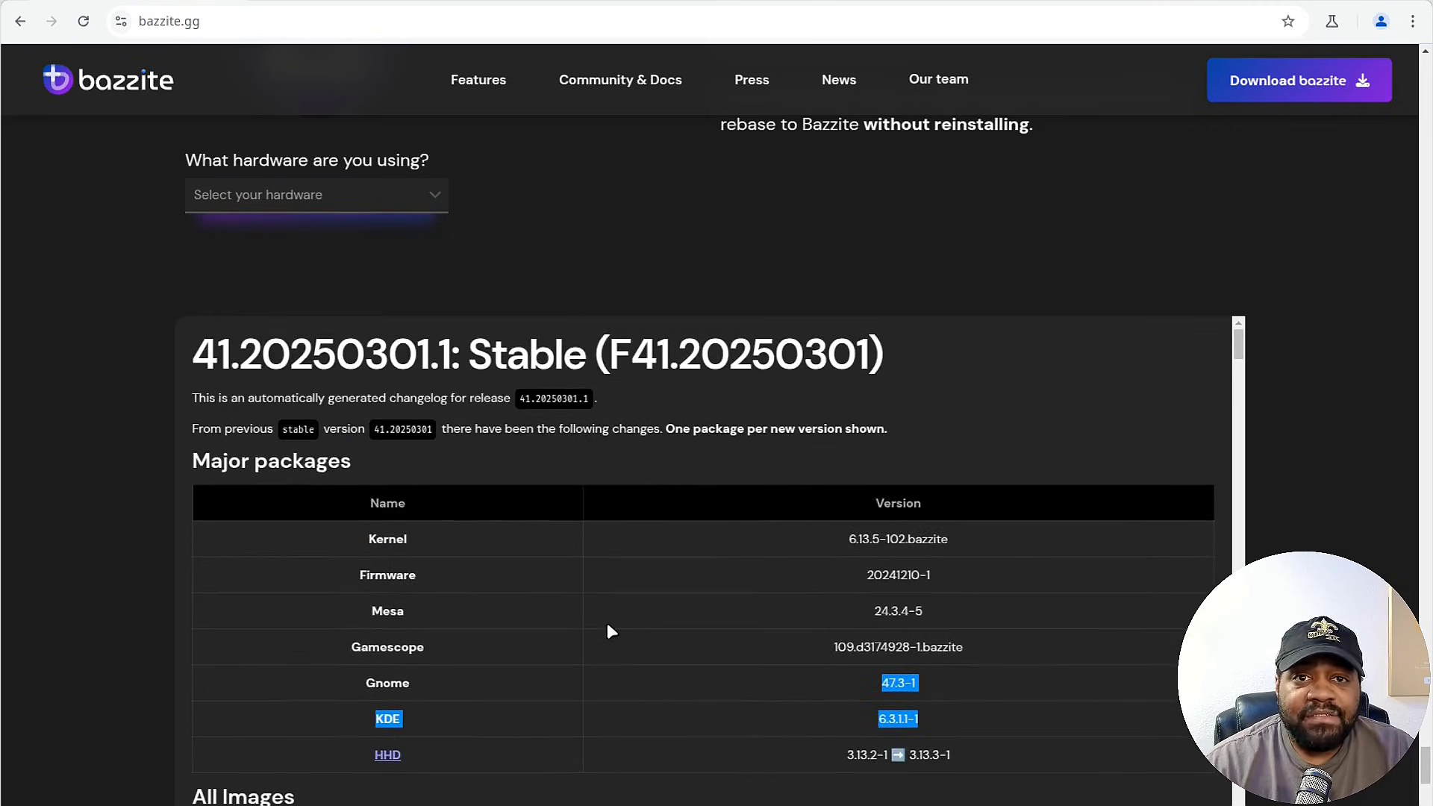
{"action": "scroll", "coordinate": [459, 263], "scroll_direction": "up", "scroll_amount": 3}
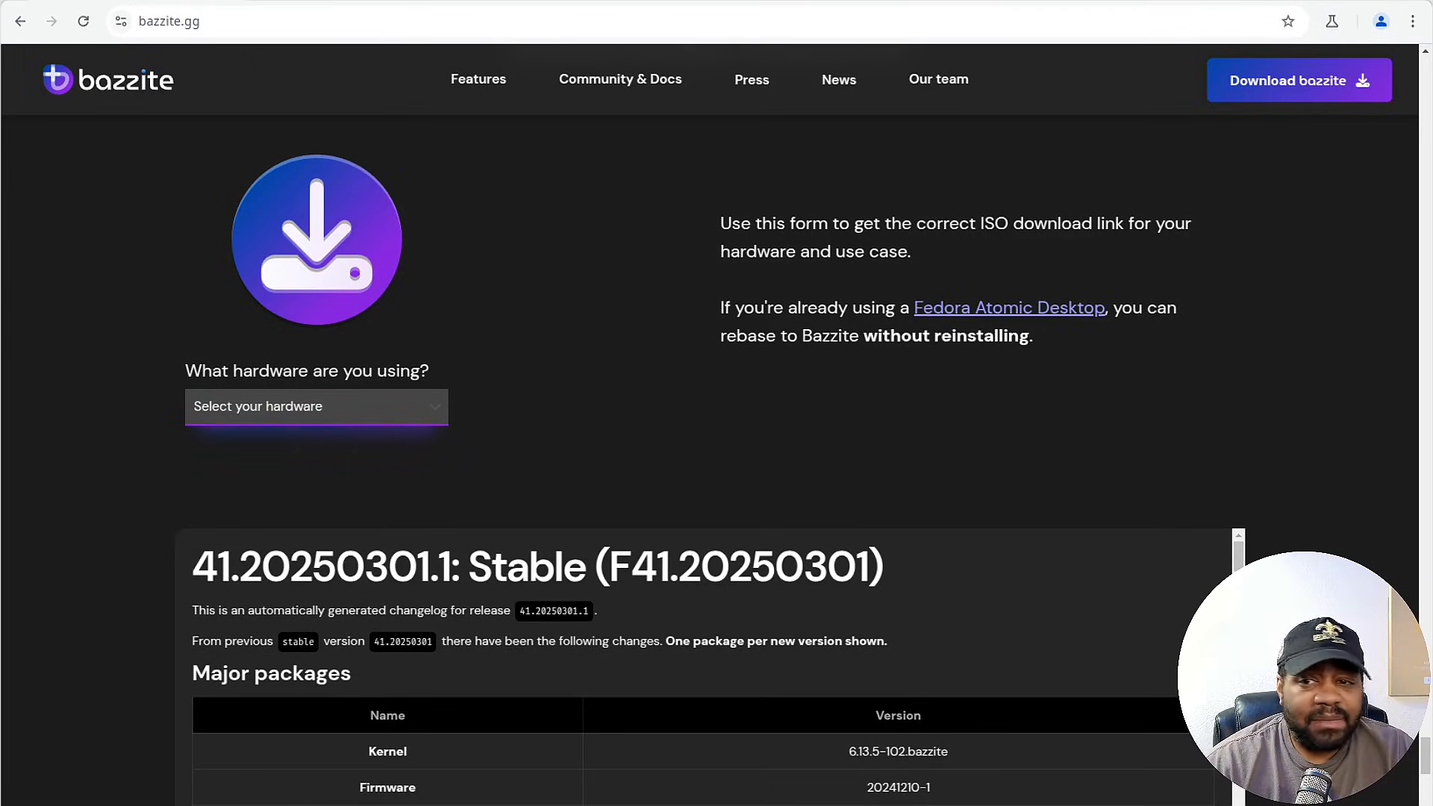
Answer the download form: Virtual Machine, Nvidia (RTX Series), KDE (Like SteamOS), No Steam Gaming Mode
{"action": "left_click", "coordinate": [379, 542]}
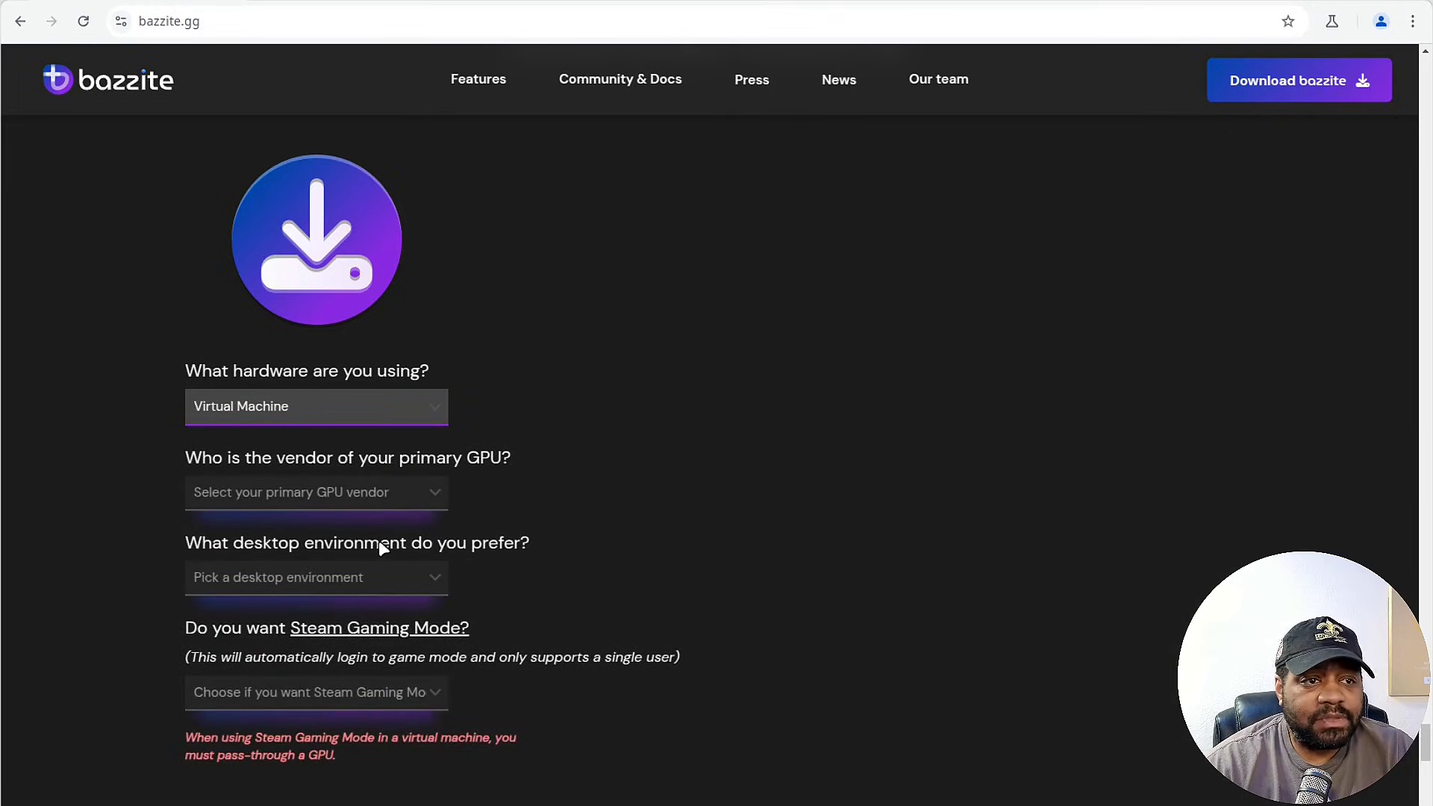
{"action": "left_click", "coordinate": [433, 489]}
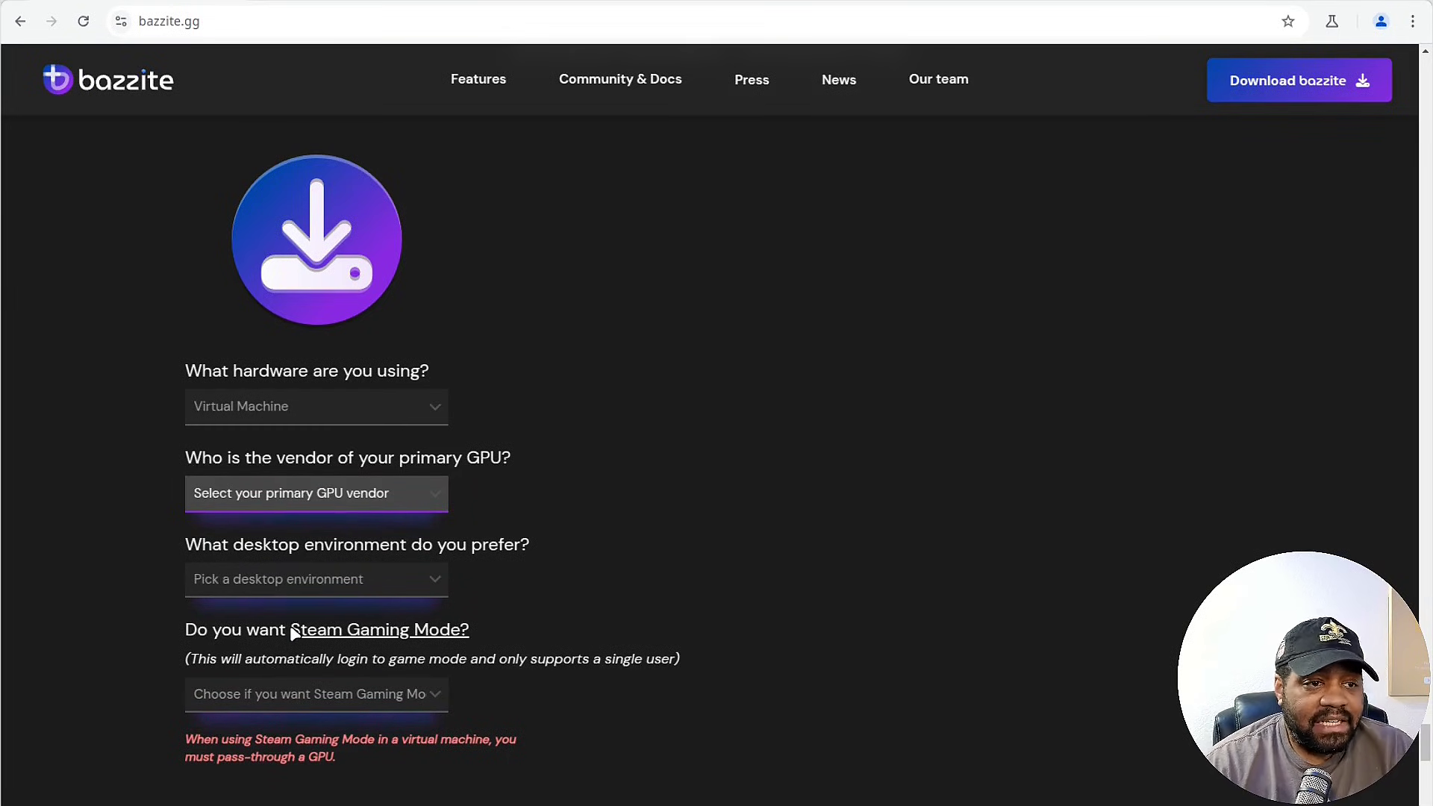
{"action": "left_click", "coordinate": [360, 591]}
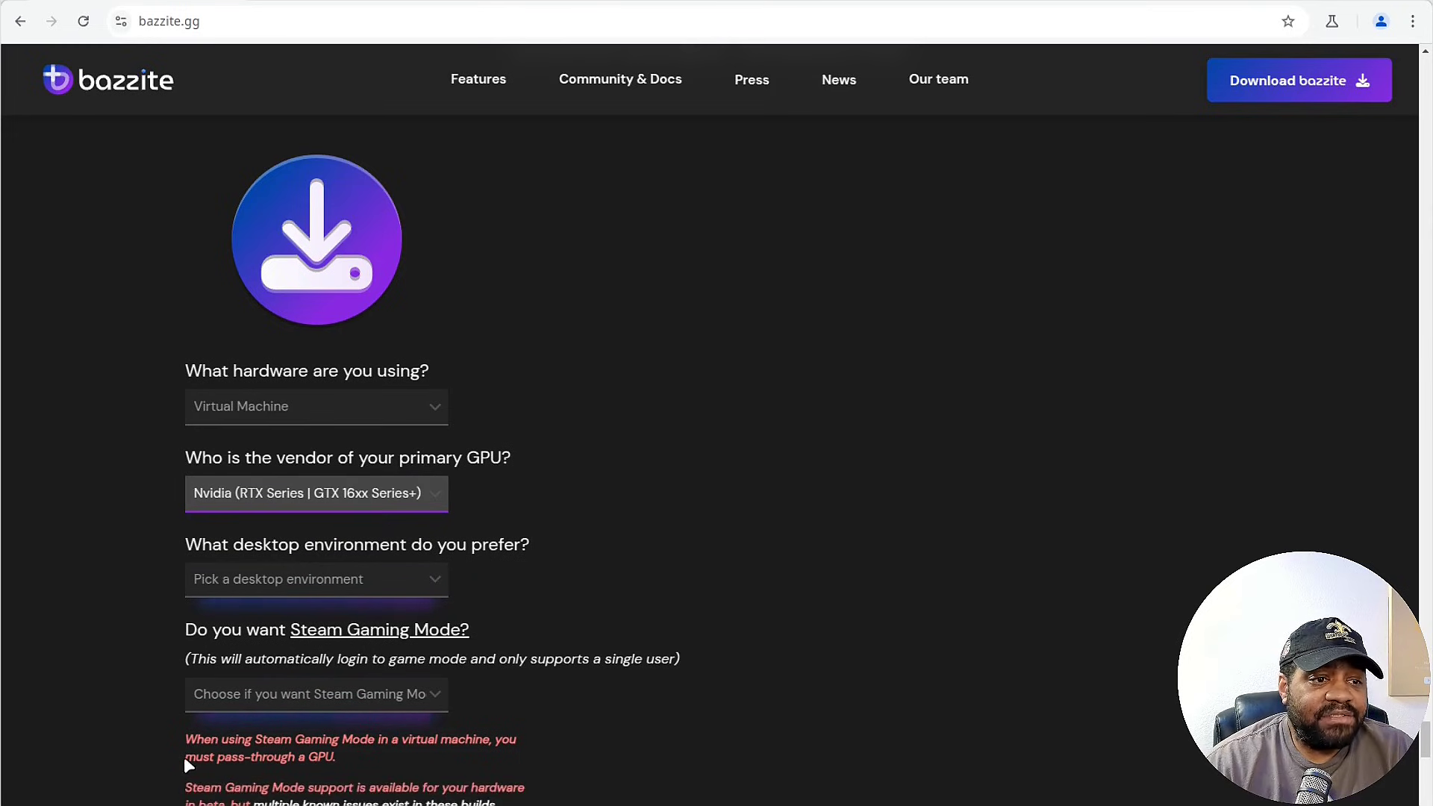
{"action": "scroll", "coordinate": [190, 717], "scroll_direction": "down", "scroll_amount": 1}
{"action": "left_click_drag", "start_coordinate": [185, 681], "coordinate": [344, 710]}
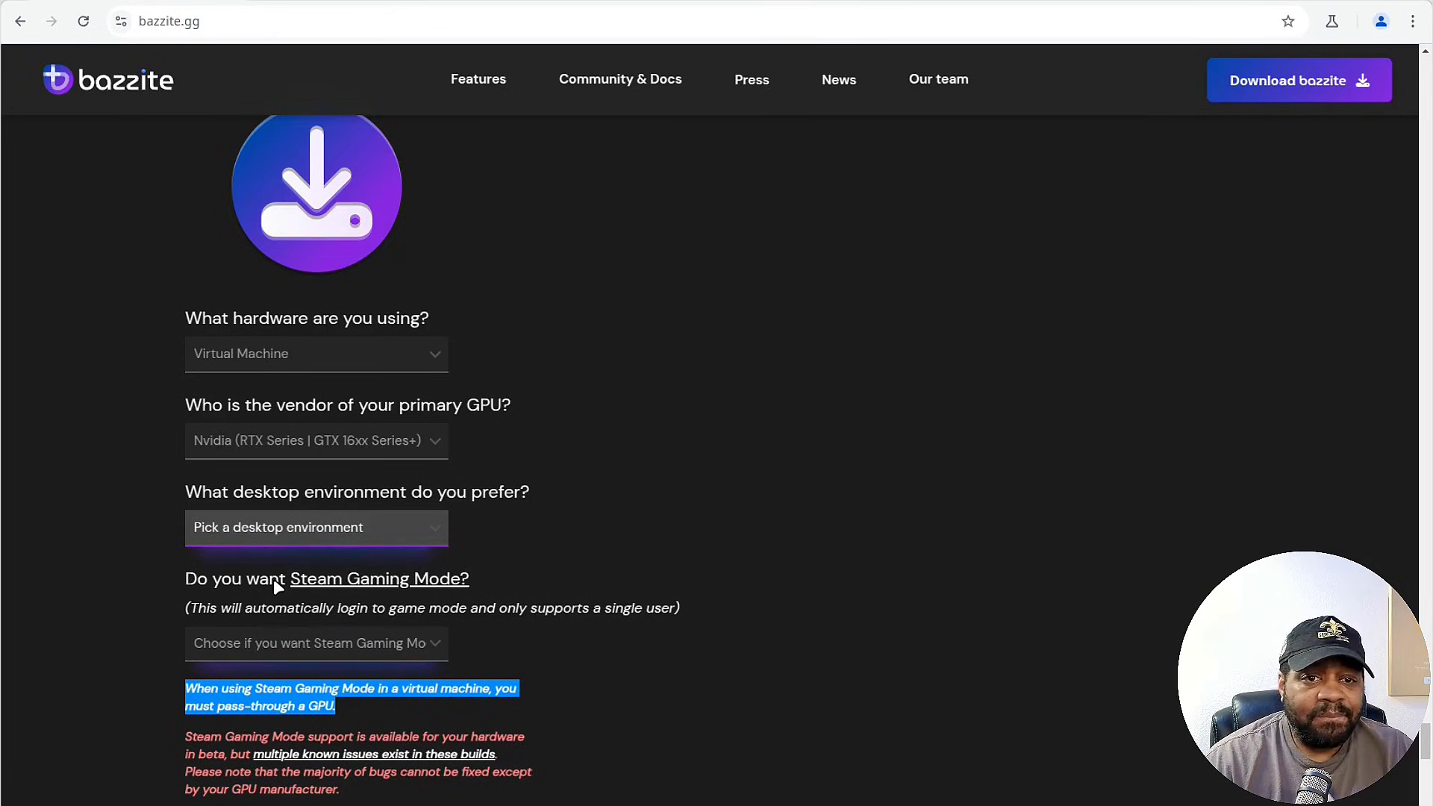
{"action": "key", "text": "Down"}
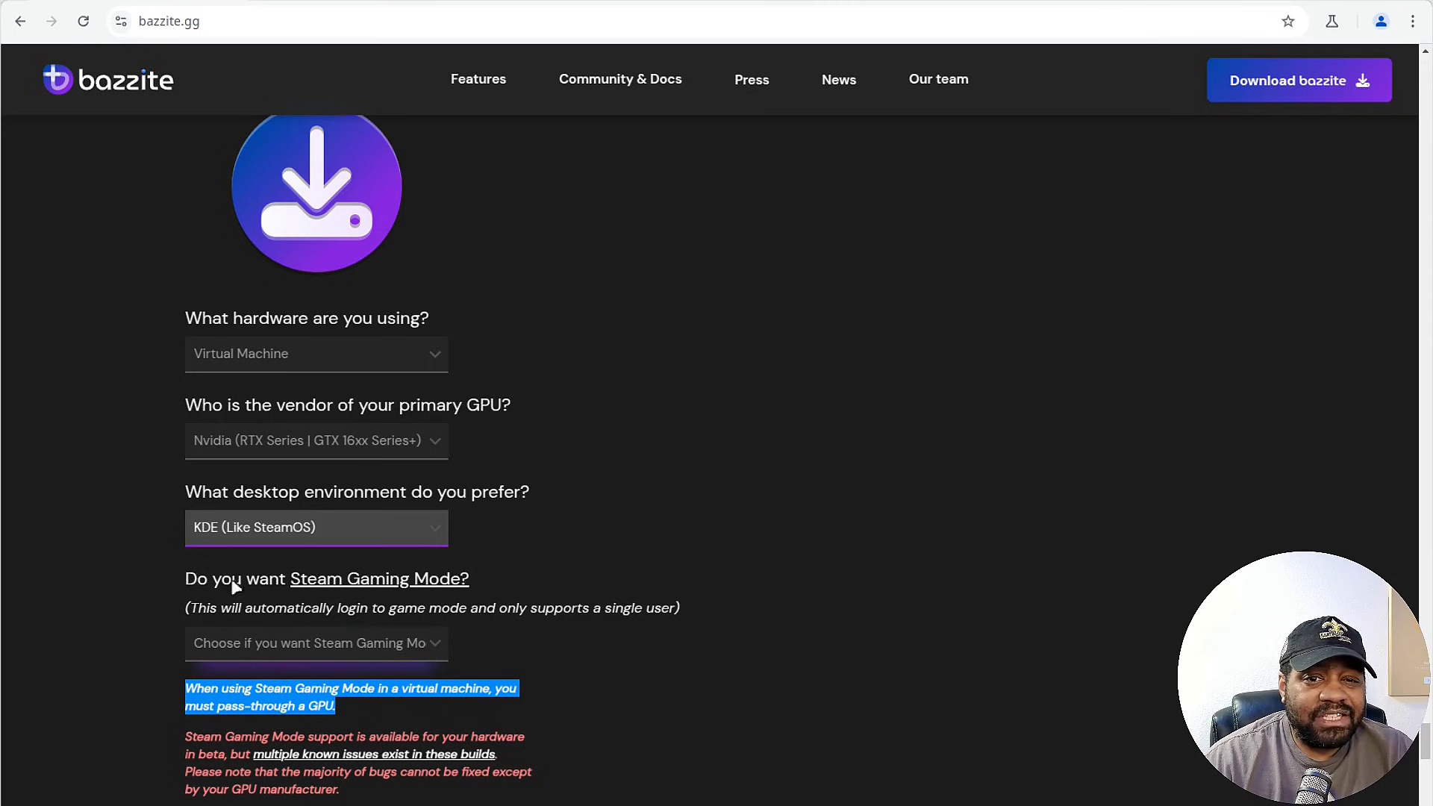
{"action": "key", "text": "Tab"}
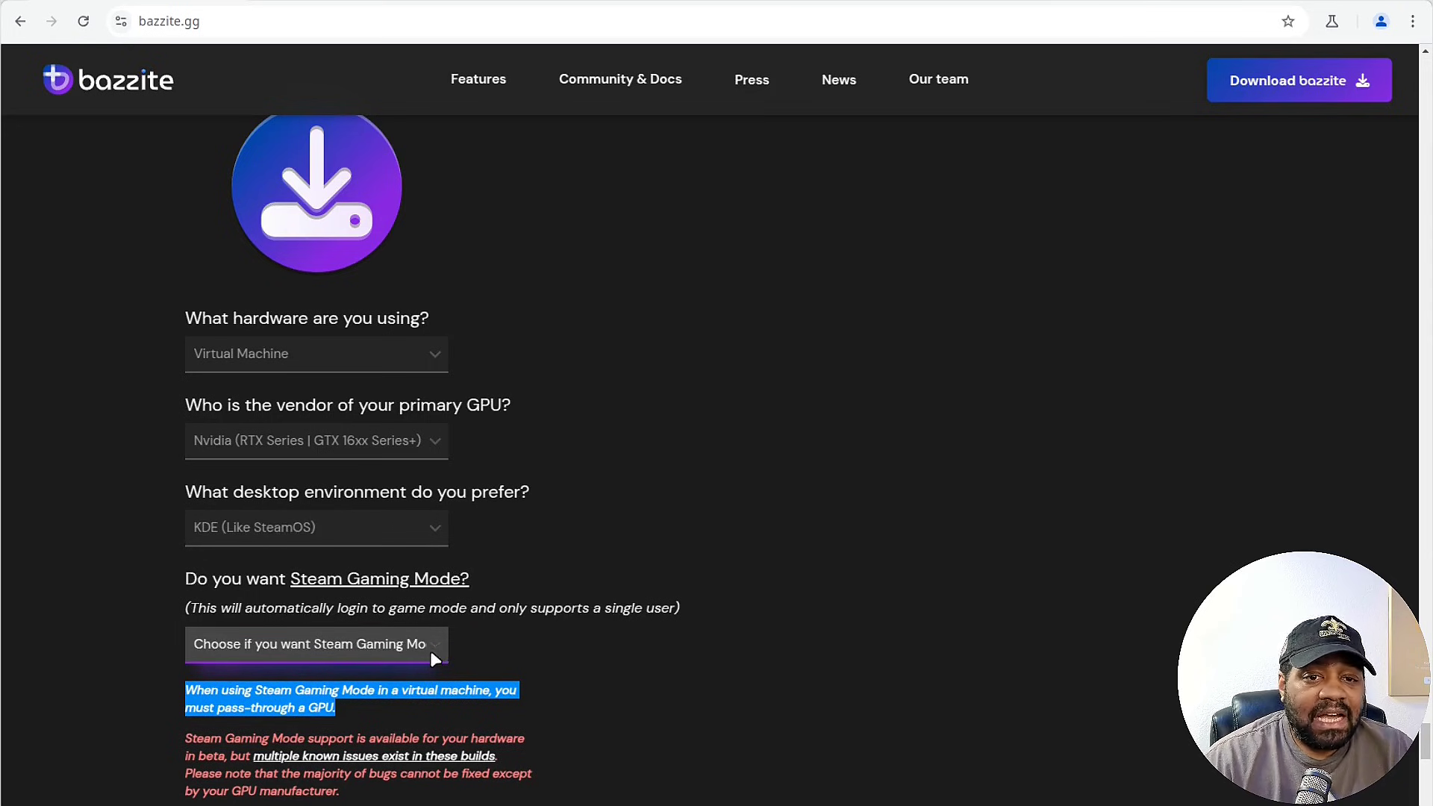
{"action": "key", "text": "Down"}
{"action": "scroll", "coordinate": [487, 457], "scroll_direction": "down", "scroll_amount": 7}
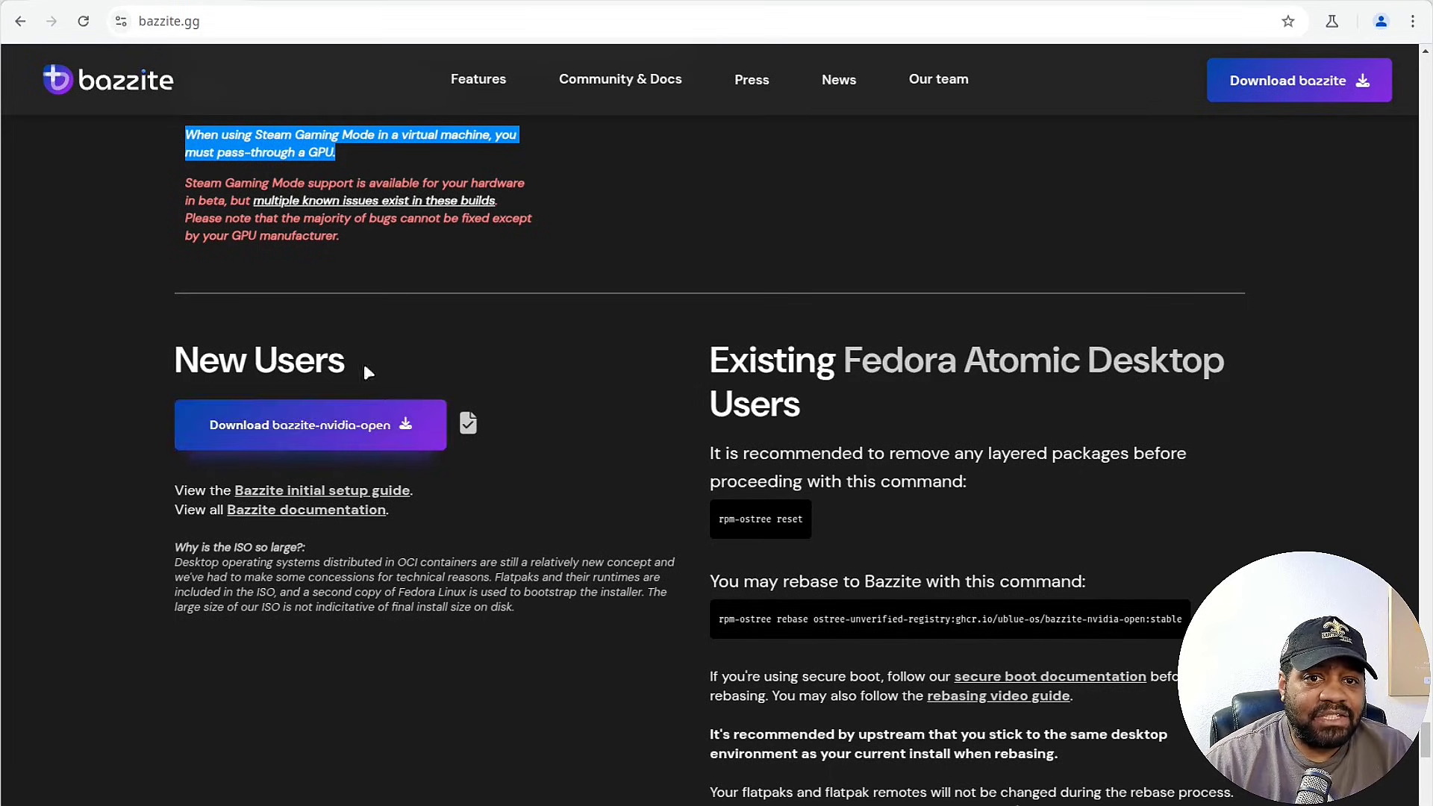
{"action": "left_click", "coordinate": [318, 494]}
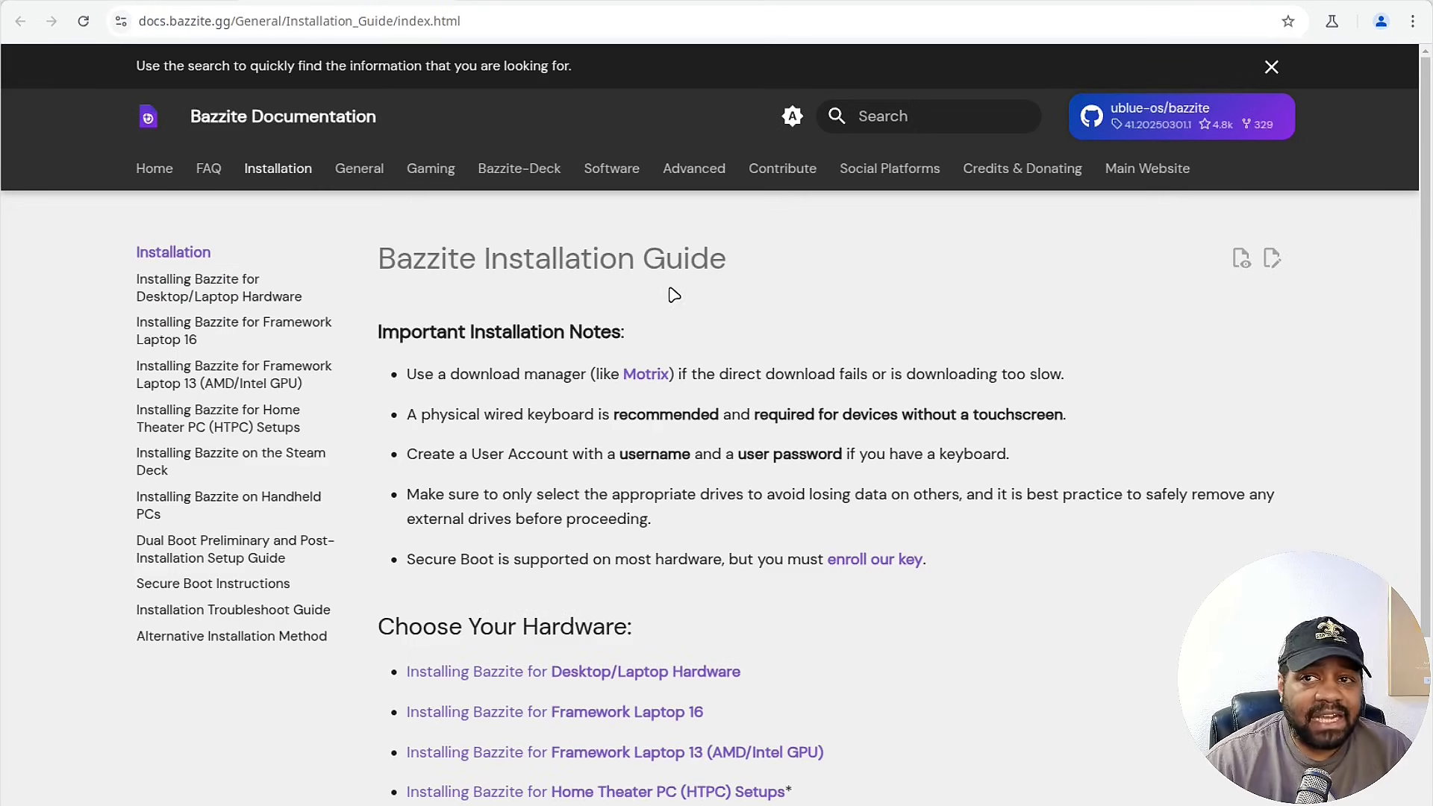
{"action": "scroll", "coordinate": [707, 385], "scroll_direction": "down", "scroll_amount": 1}
{"action": "scroll", "coordinate": [709, 383], "scroll_direction": "down", "scroll_amount": 4}
{"action": "scroll", "coordinate": [705, 380], "scroll_direction": "up", "scroll_amount": 5}
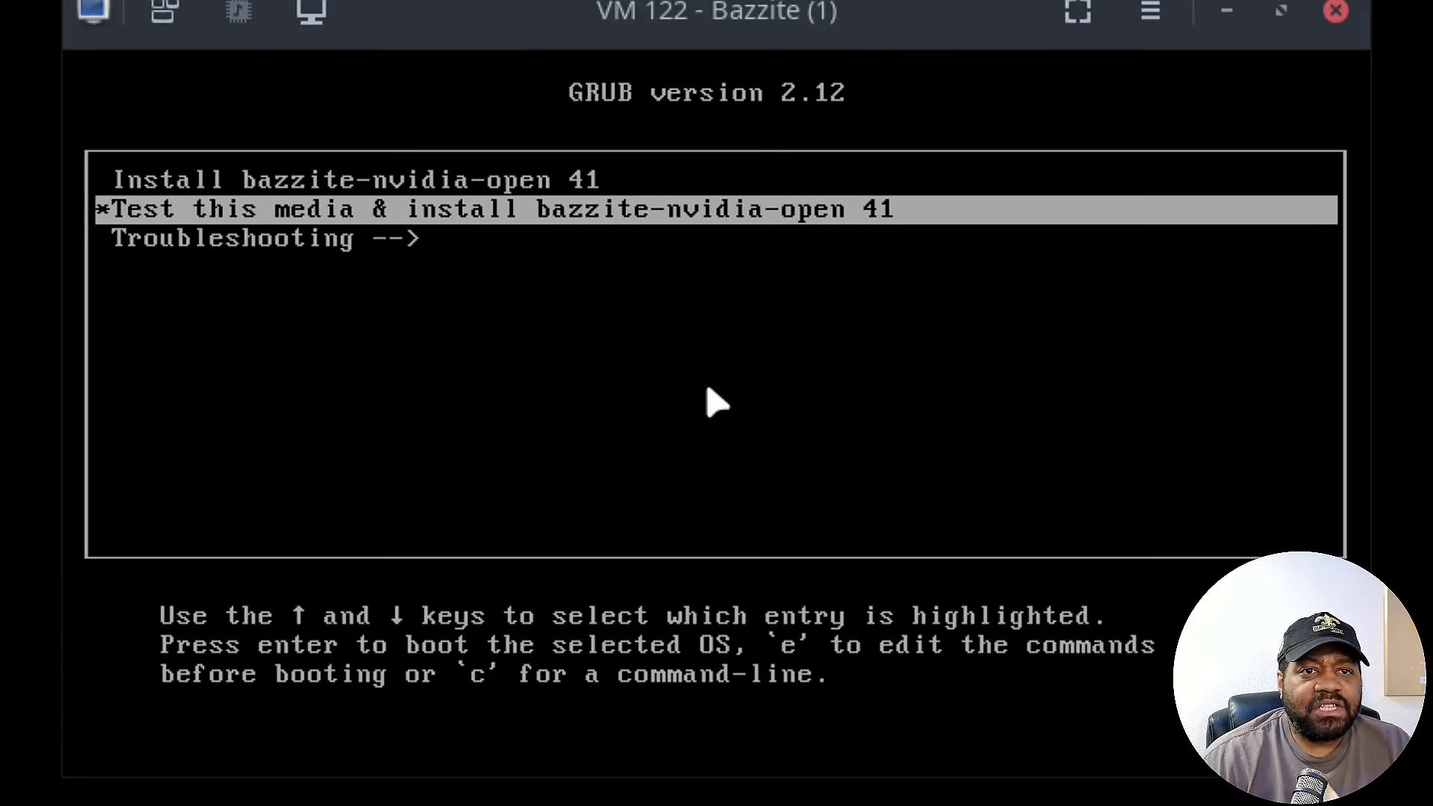
Boot the plain 'Install bazzite-nvidia-open 41' GRUB entry rather than the test-media one
{"action": "key", "text": "Up"}
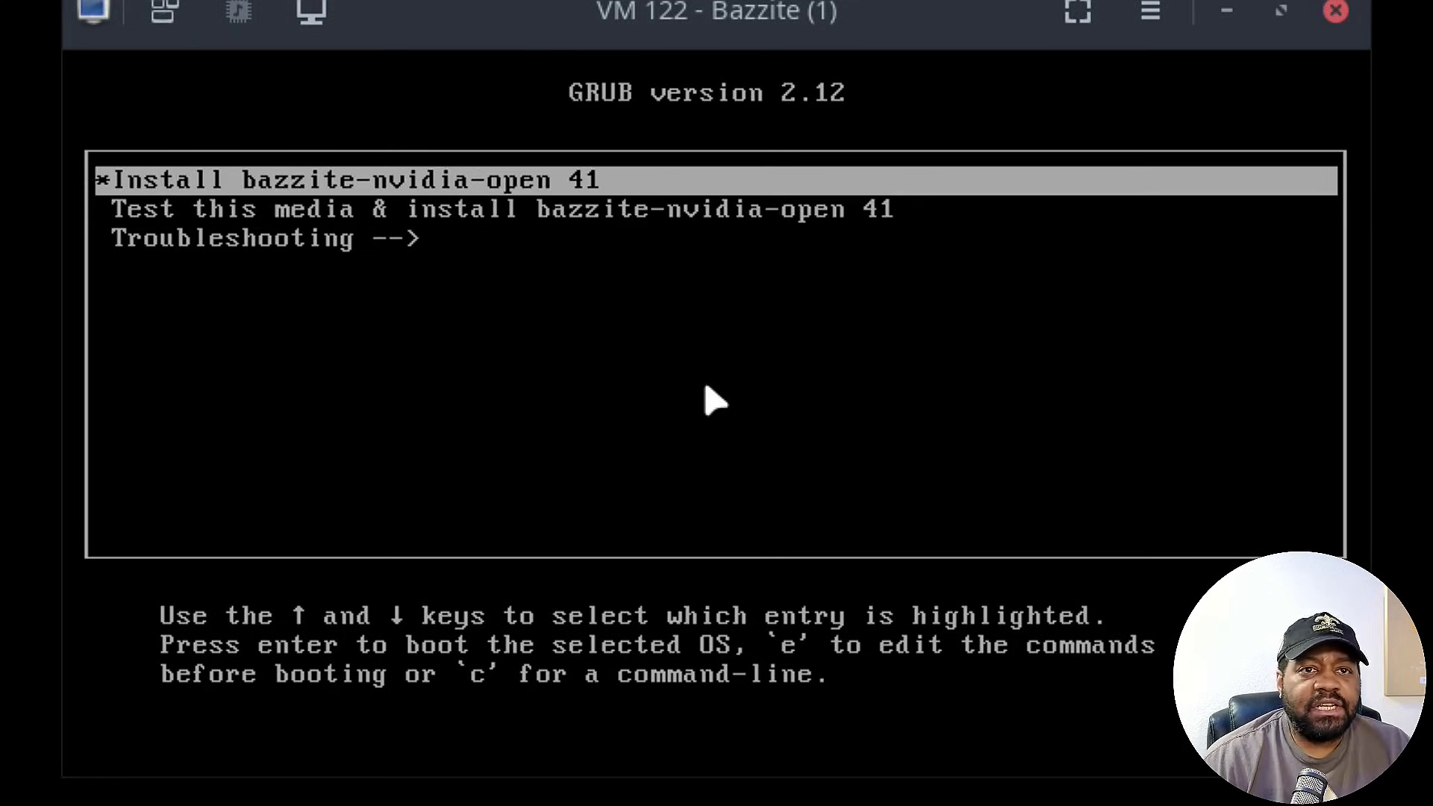
{"action": "key", "text": "Down"}
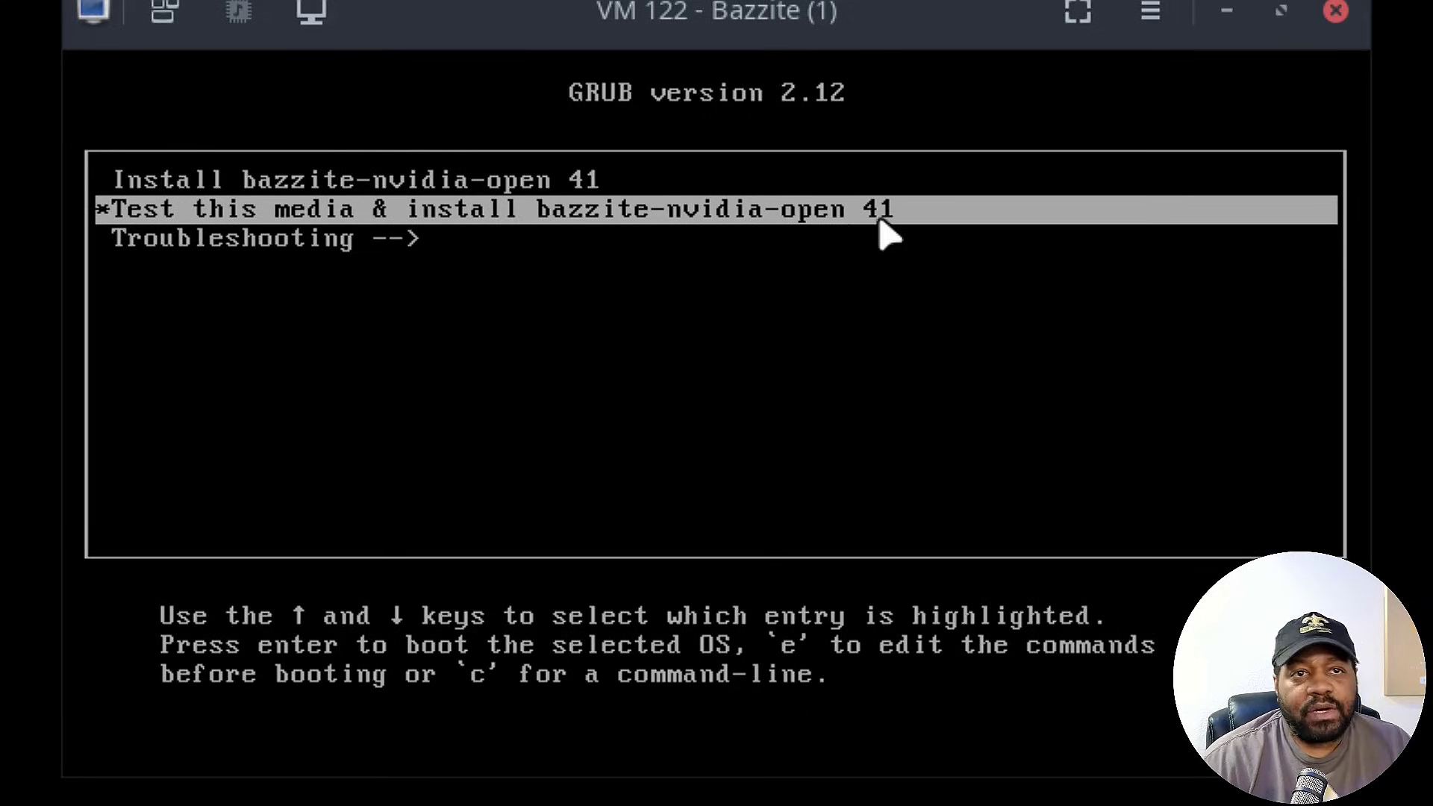
{"action": "key", "text": "Up"}
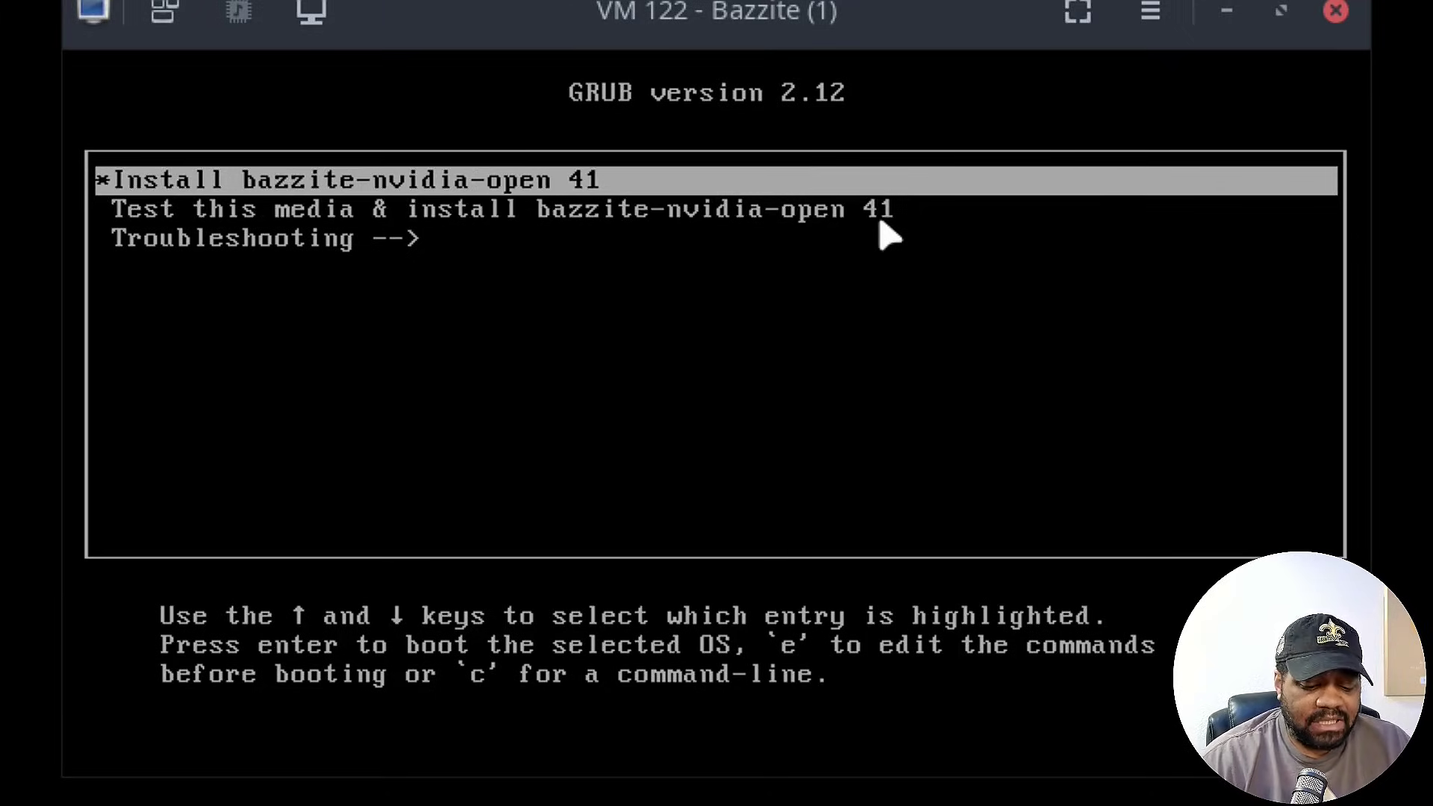
{"action": "key", "text": "Return"}
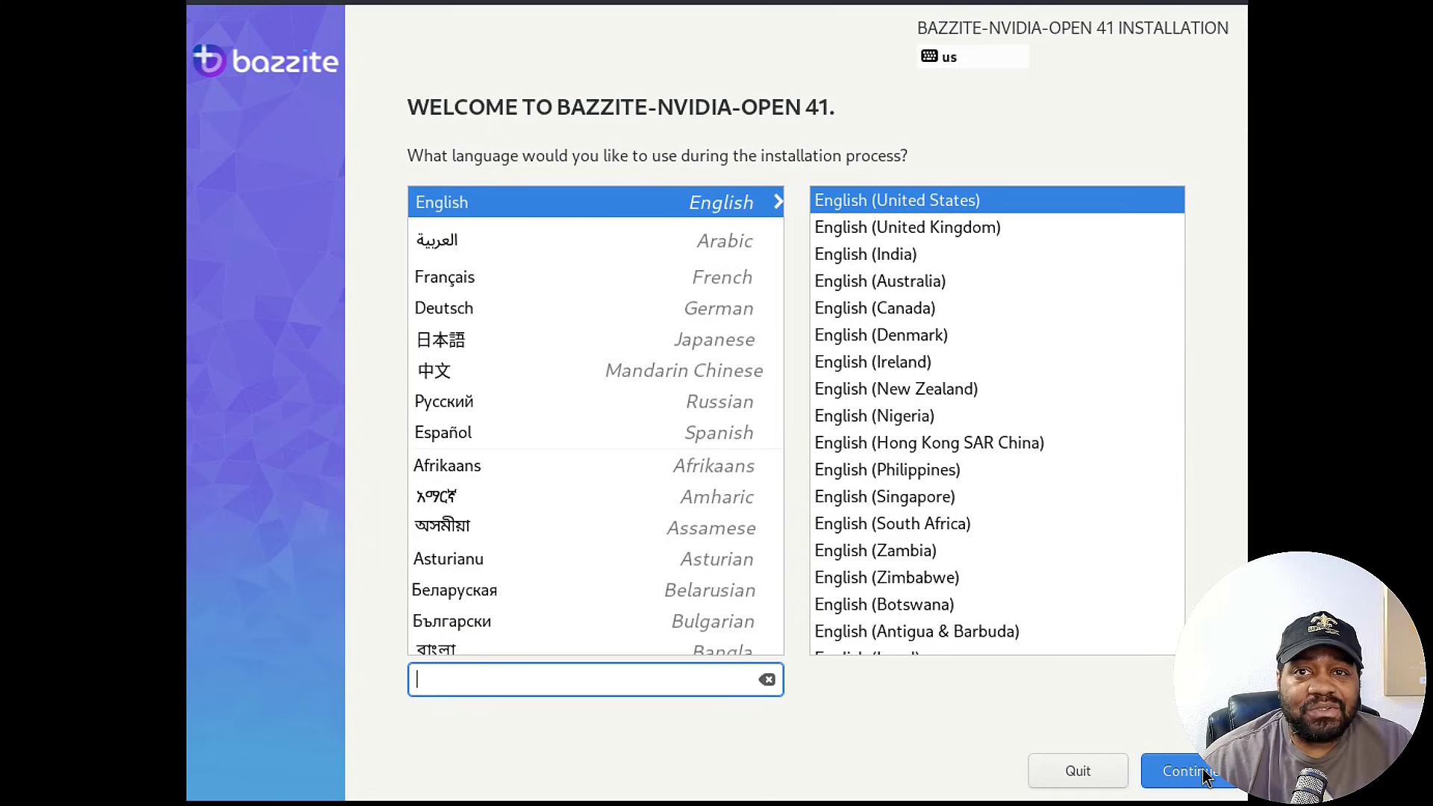
Keep English (United States) and accept automatic partitioning on the 50 GiB vda disk
{"action": "left_click", "coordinate": [1186, 771]}
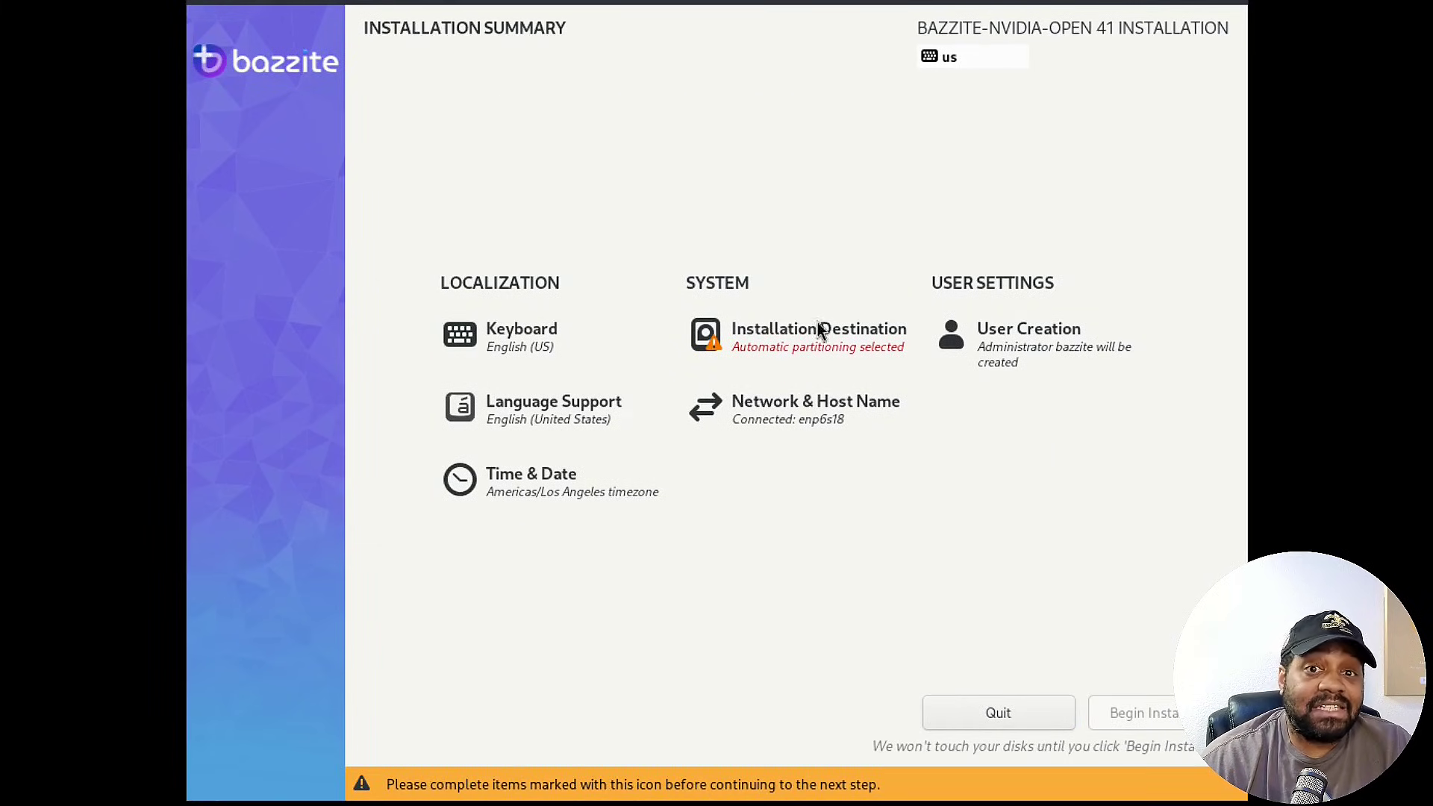
{"action": "left_click", "coordinate": [758, 334]}
{"action": "left_click", "coordinate": [284, 248]}
{"action": "left_click", "coordinate": [276, 250]}
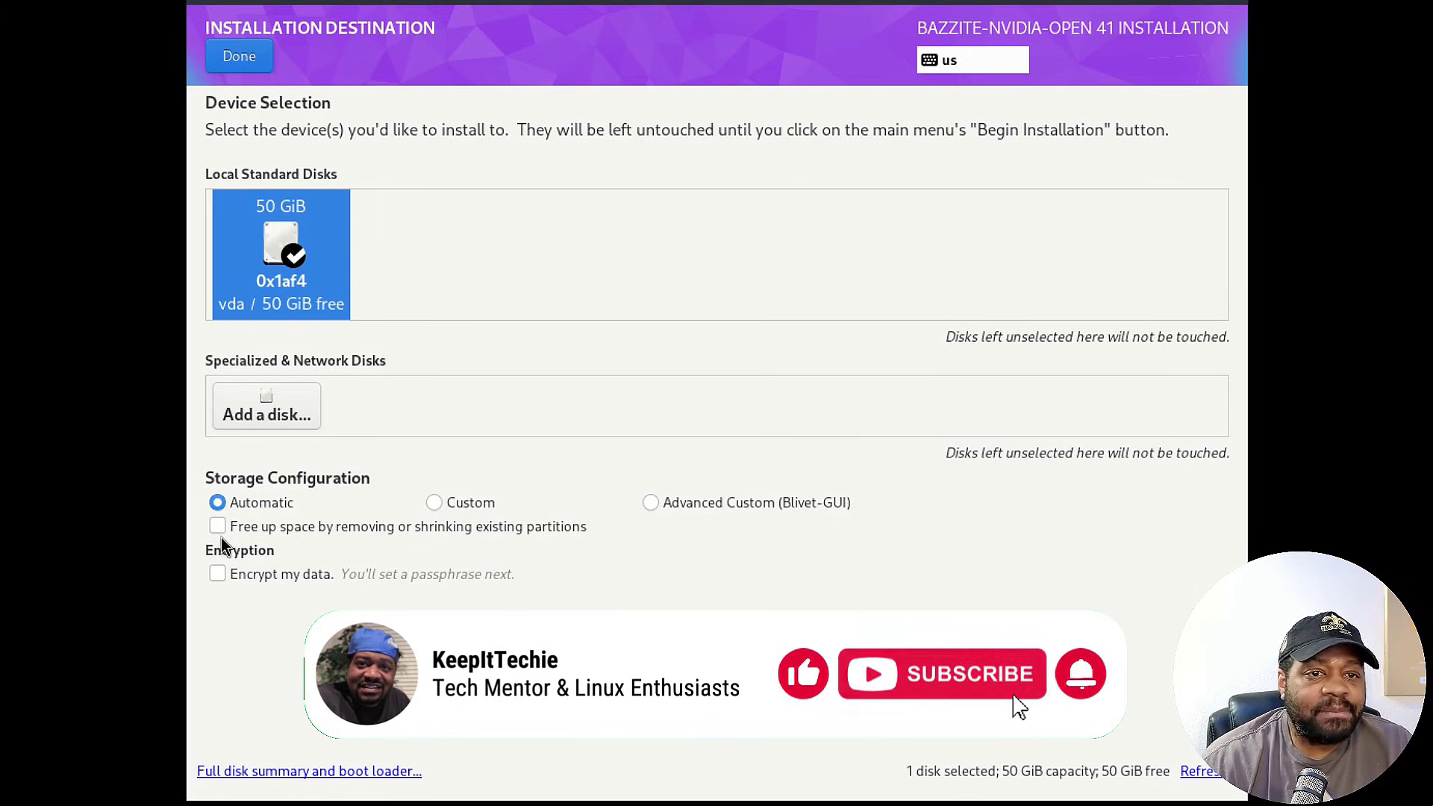
{"action": "left_click", "coordinate": [244, 61]}
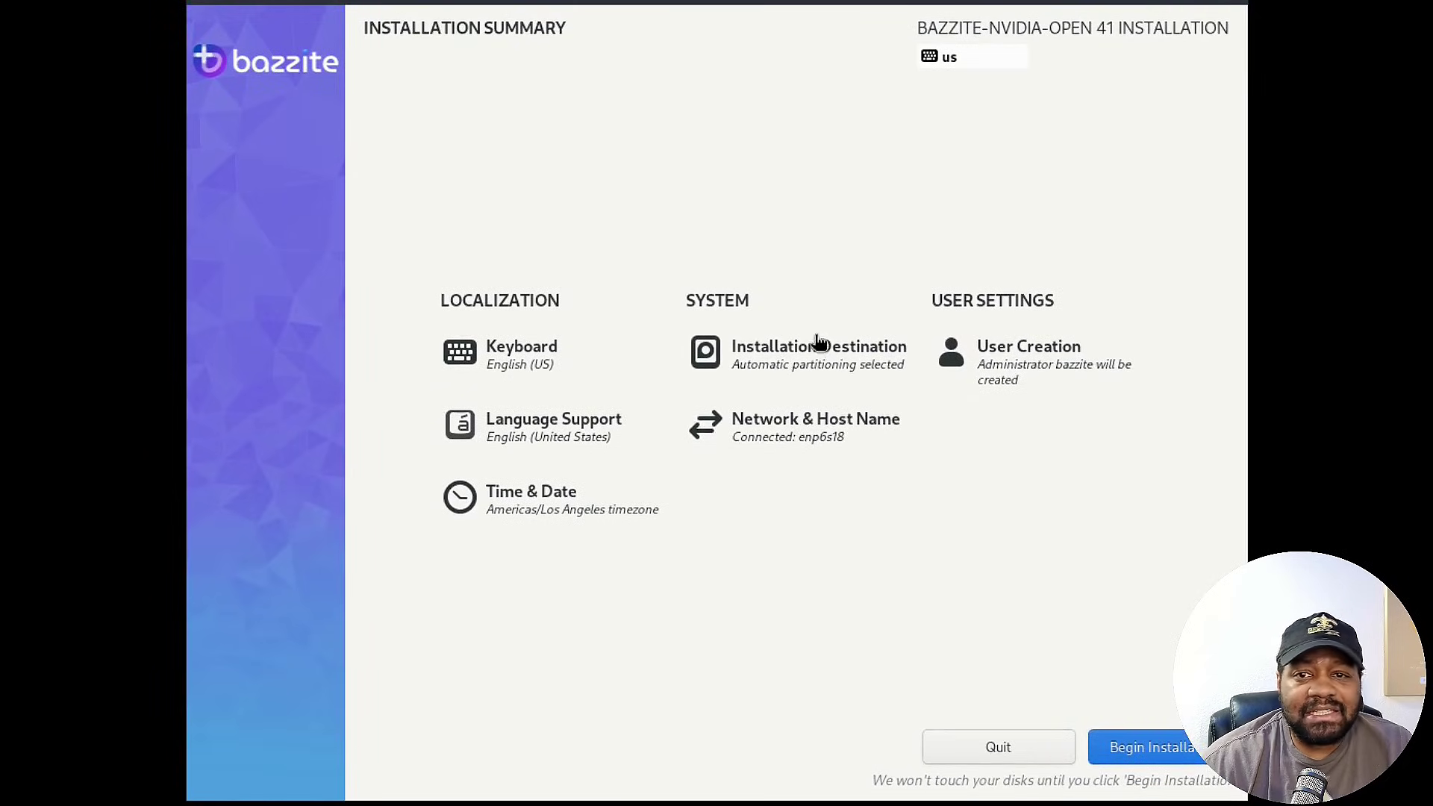
Create the administrator account with its full name, user name and a confirmed password
{"action": "left_click", "coordinate": [1000, 377]}
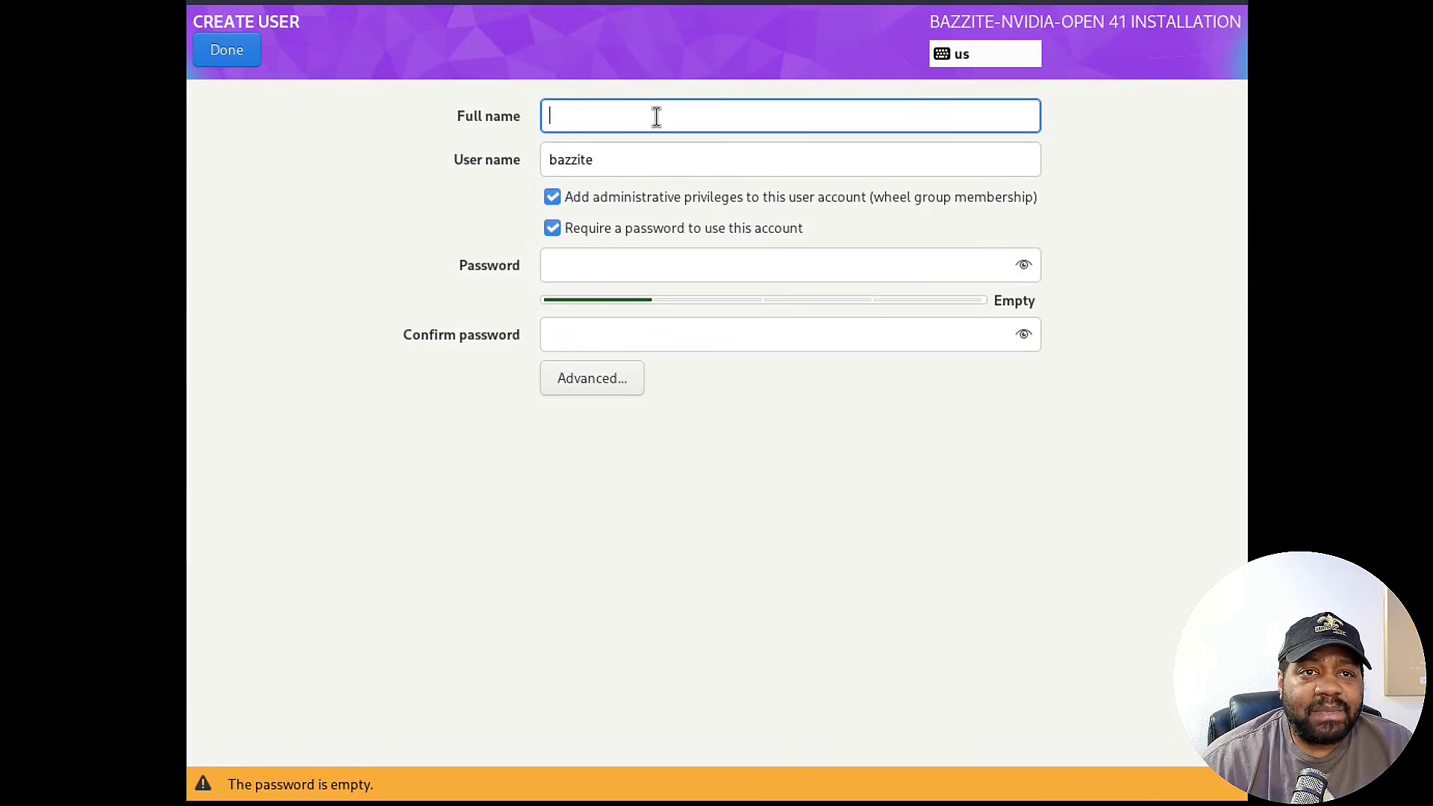
{"action": "type", "text": "josh"}
{"action": "key", "text": "Tab"}
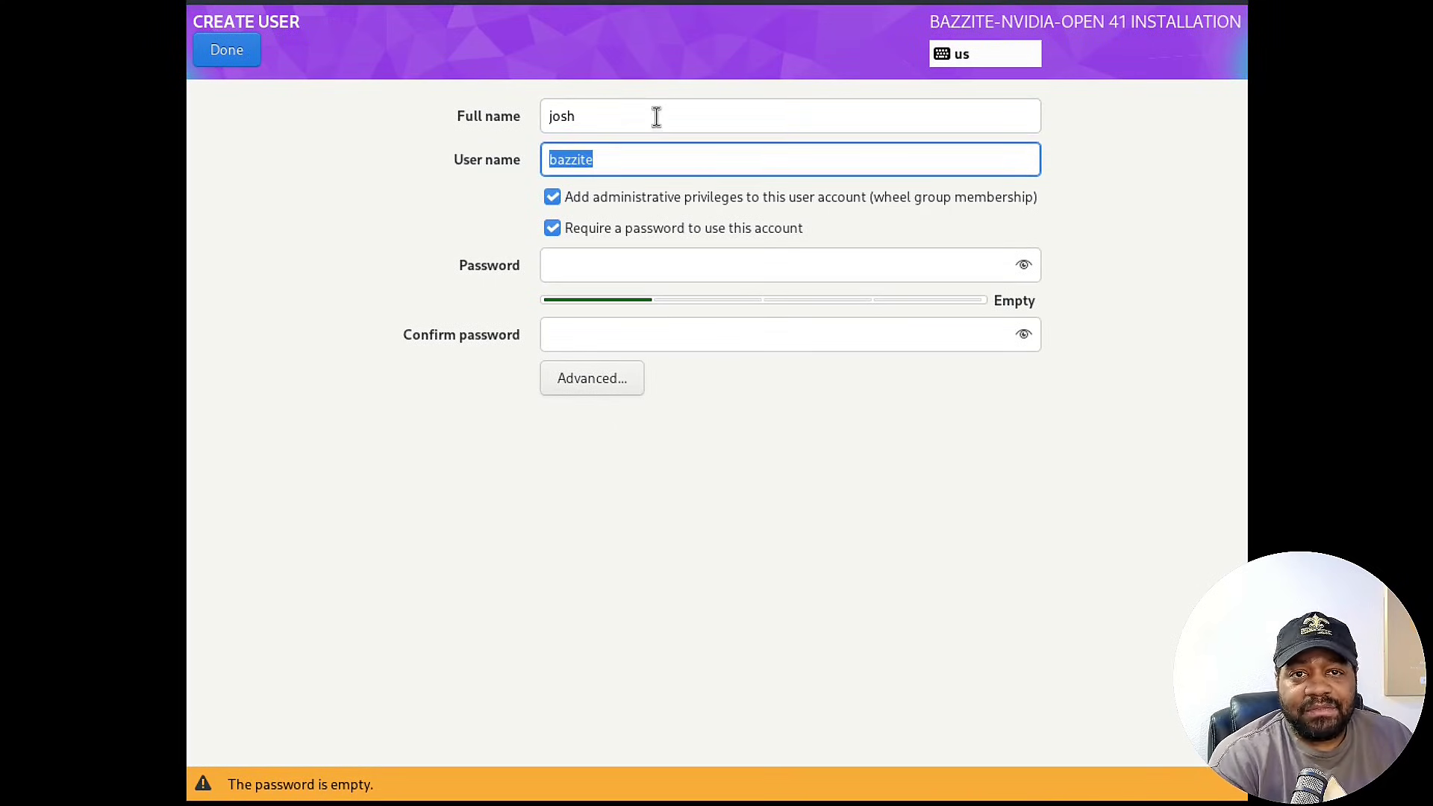
{"action": "type", "text": "josh"}
{"action": "key", "text": "Tab"}
{"action": "key", "text": "Tab"}
{"action": "key", "text": "Tab"}
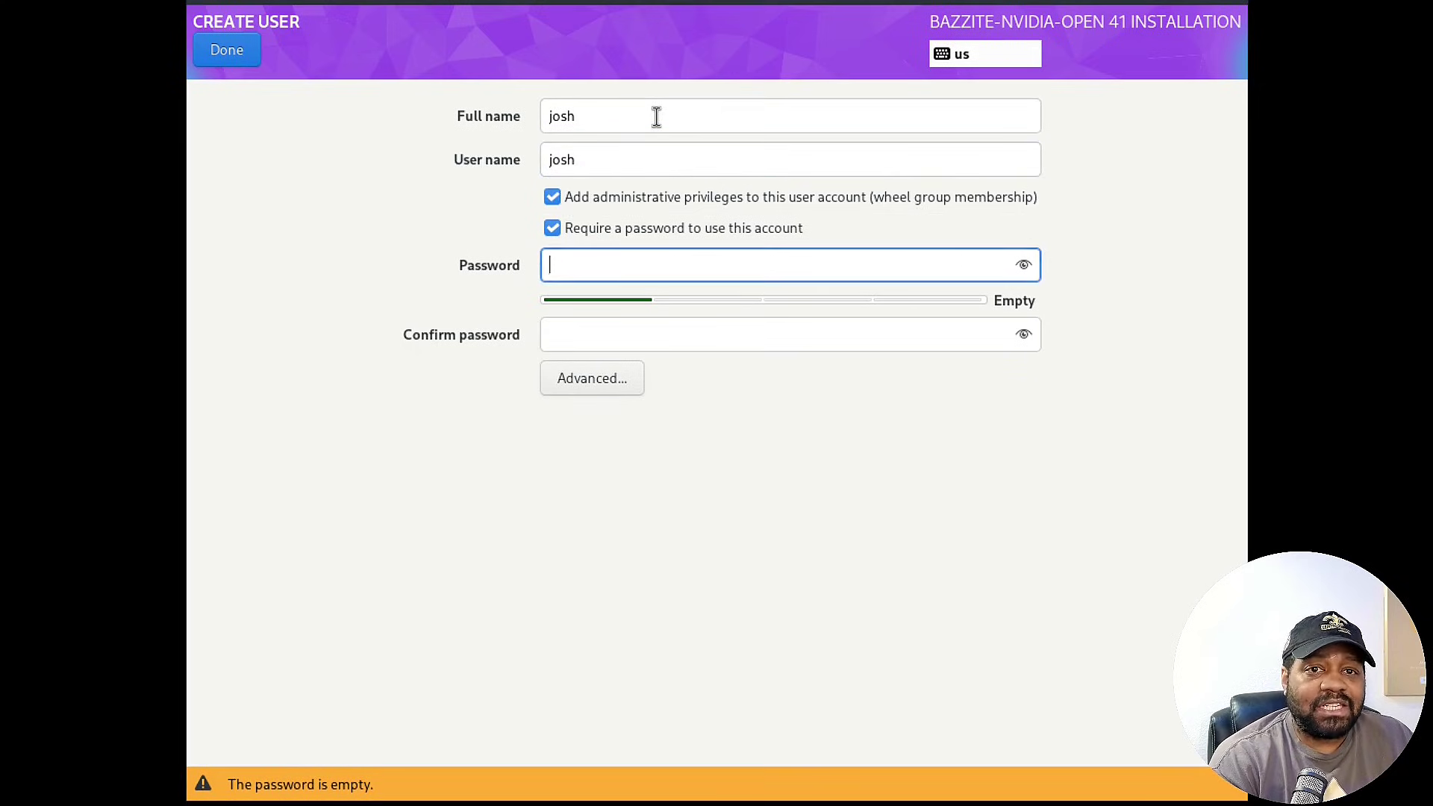
{"action": "type", "text": "*********"}
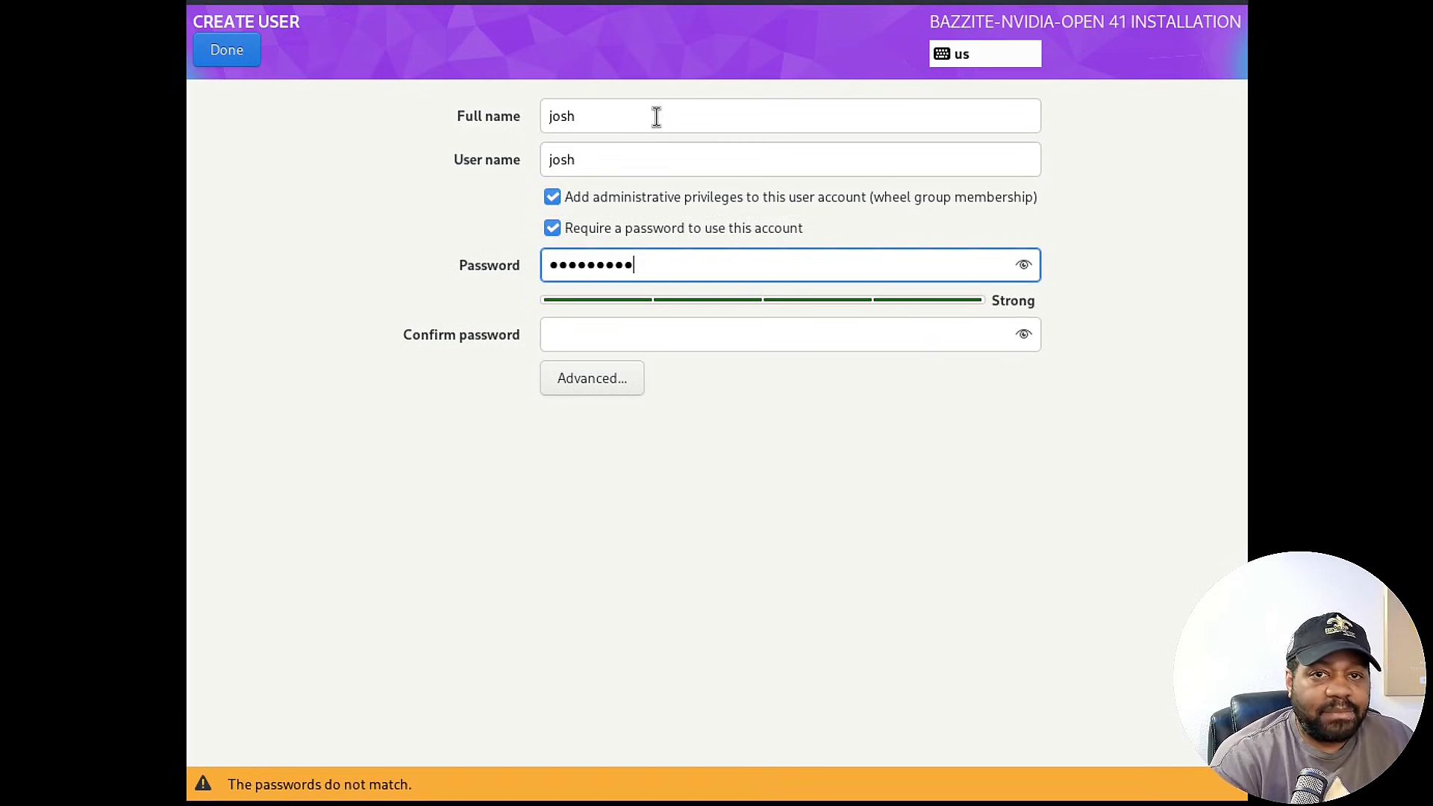
{"action": "key", "text": "Tab"}
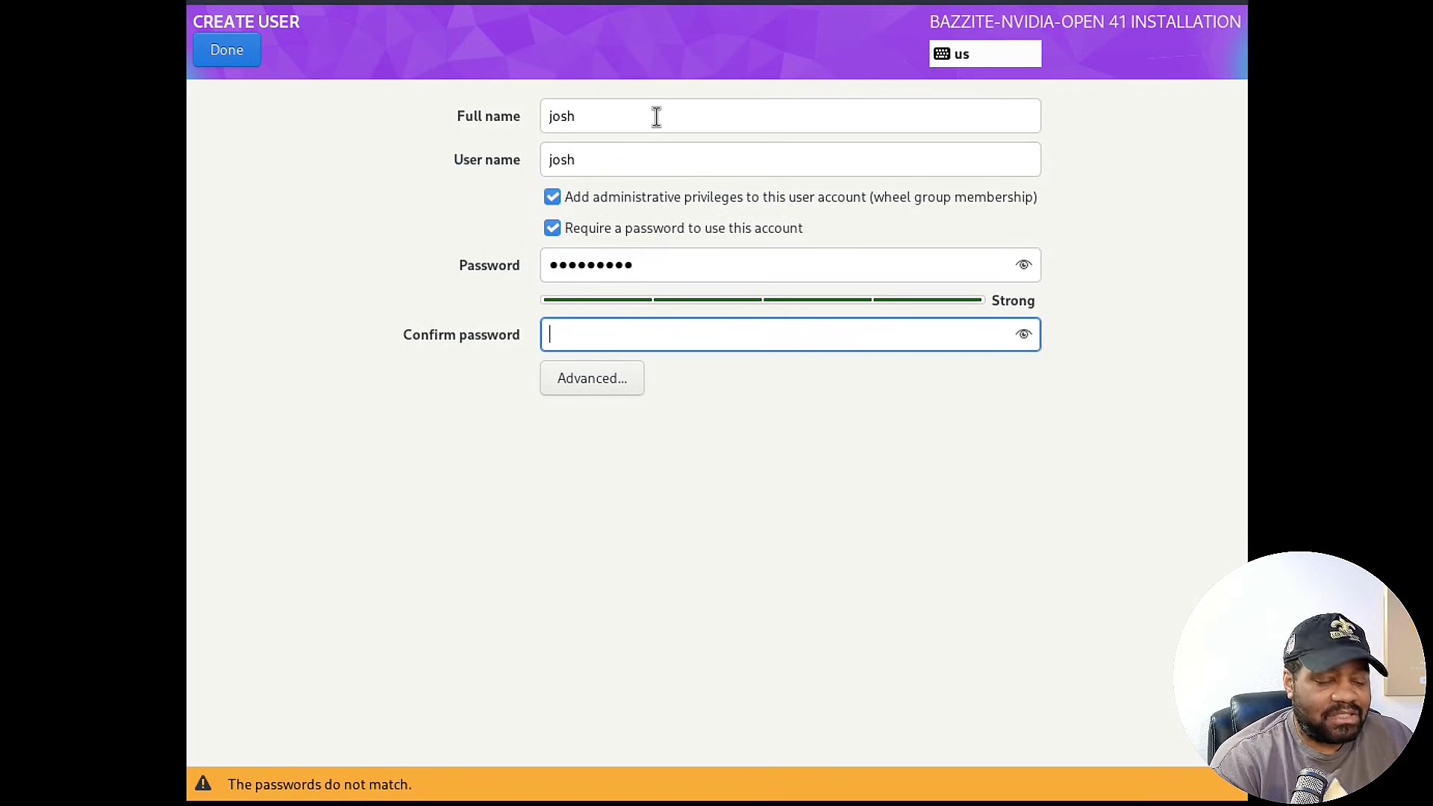
{"action": "type", "text": "*********"}
{"action": "left_click", "coordinate": [247, 58]}
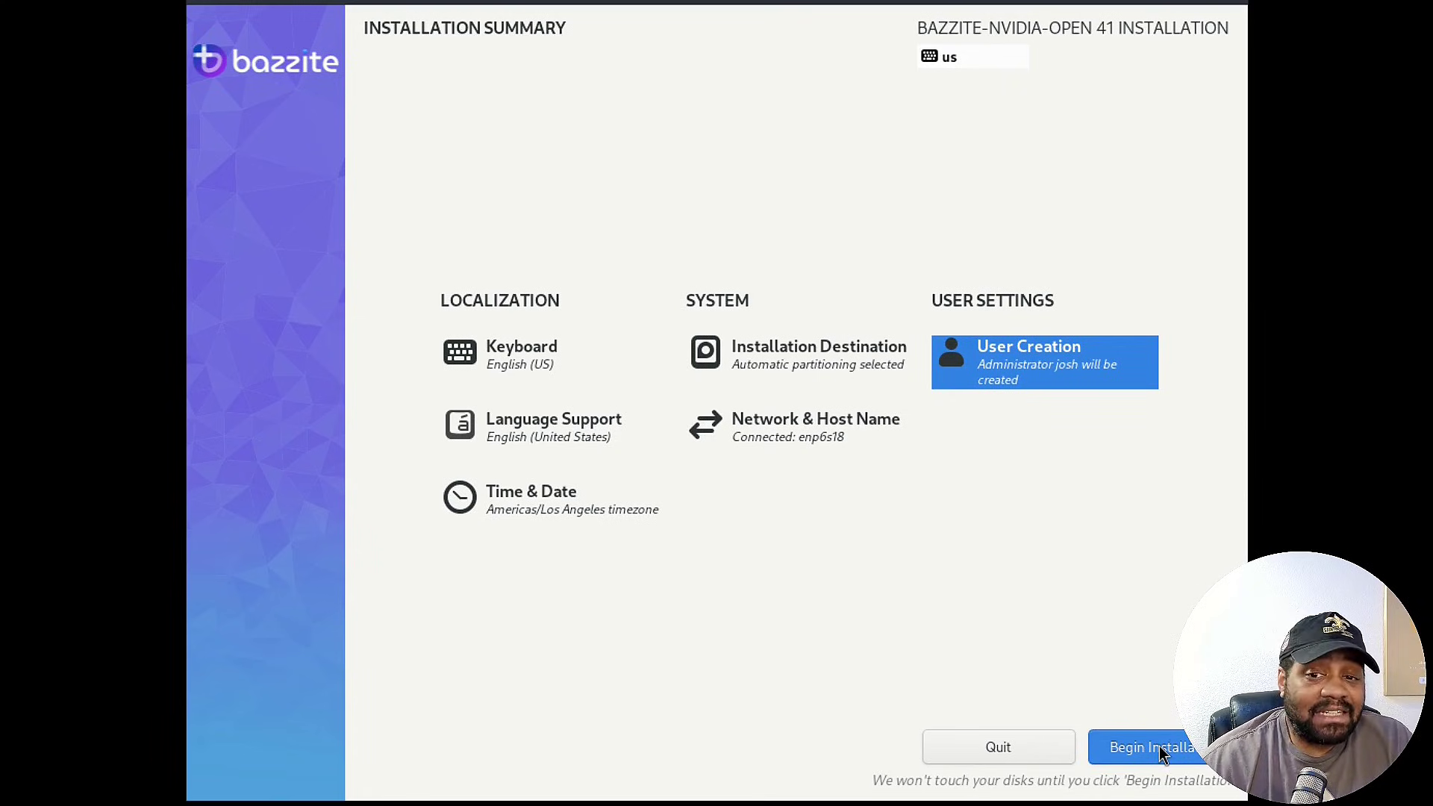
Begin the installation from the Installation Summary
{"action": "left_click", "coordinate": [1161, 747]}
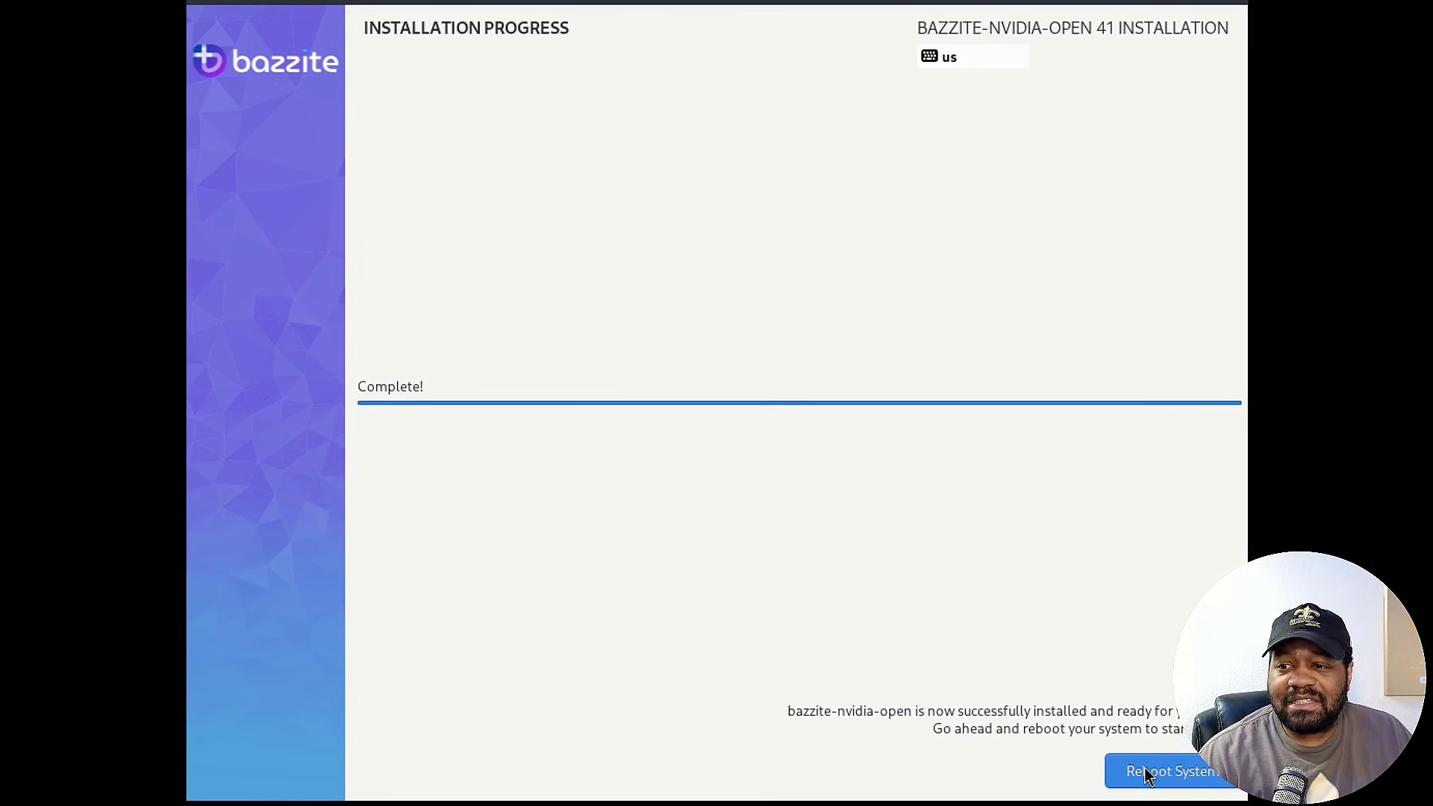
Reboot into the new system once installation progress shows Complete!
{"action": "left_click", "coordinate": [1148, 776]}
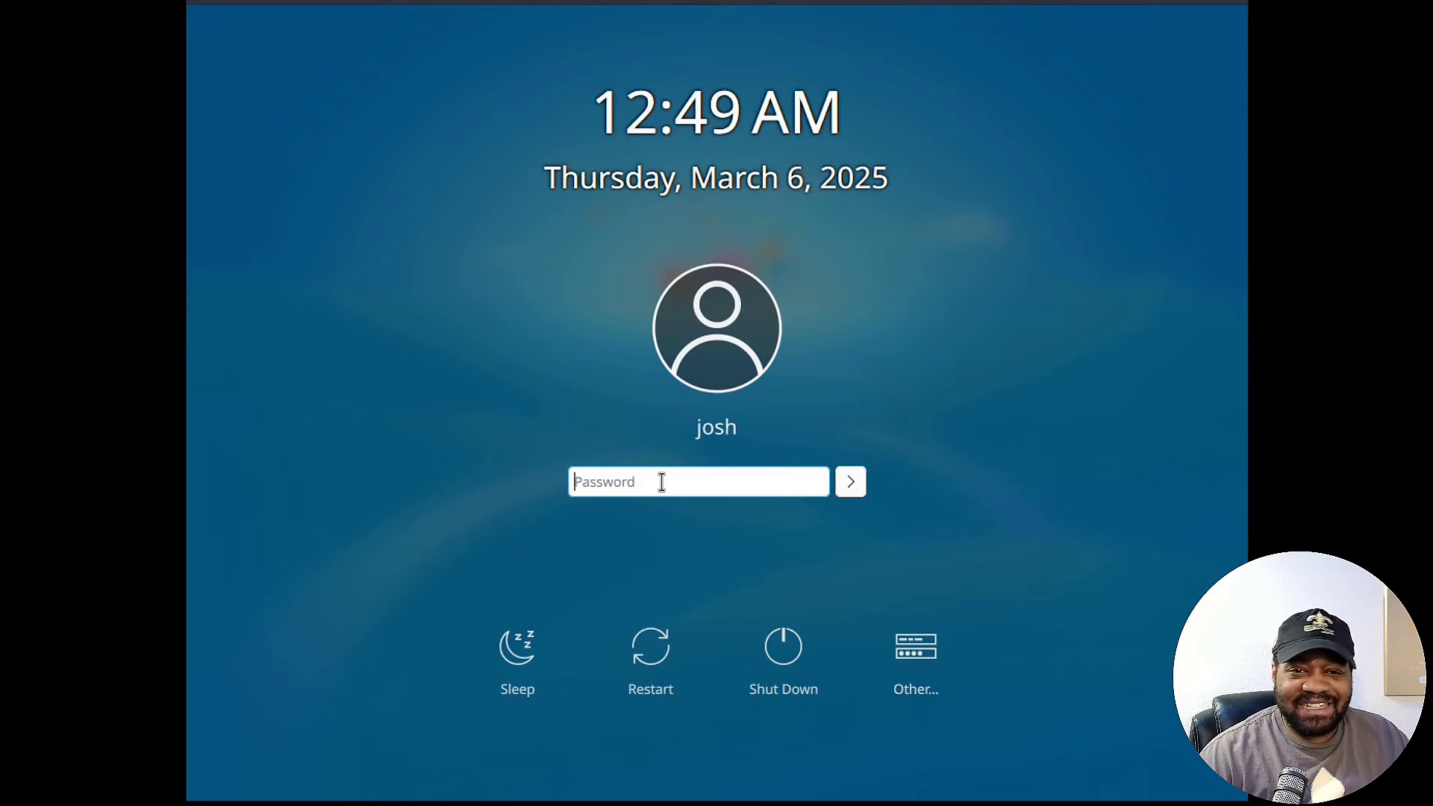
Enter the account password at the KDE login screen
{"action": "type", "text": "*********"}
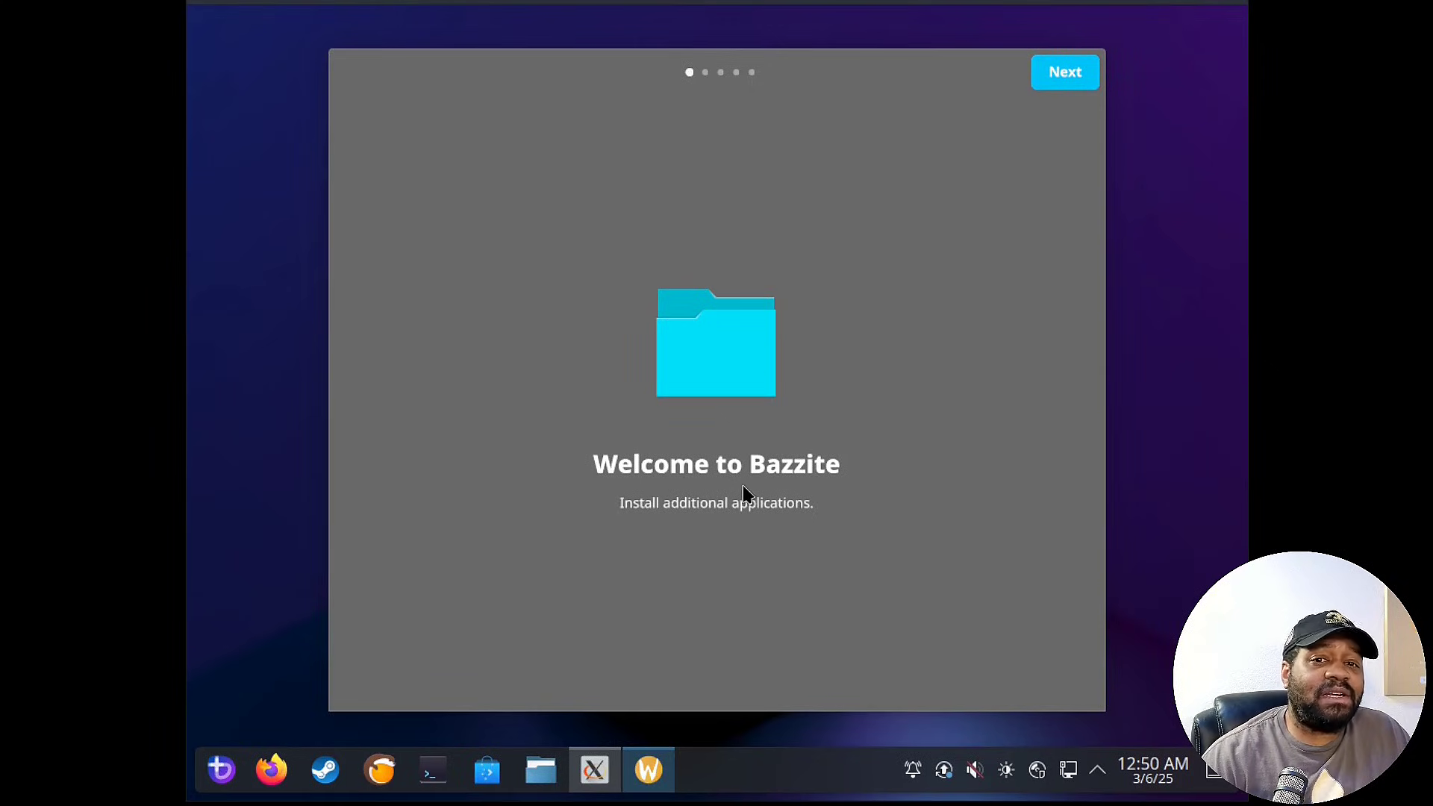
Run Bazzite setup with no extra apps selected and show the console log
{"action": "left_click", "coordinate": [1065, 75]}
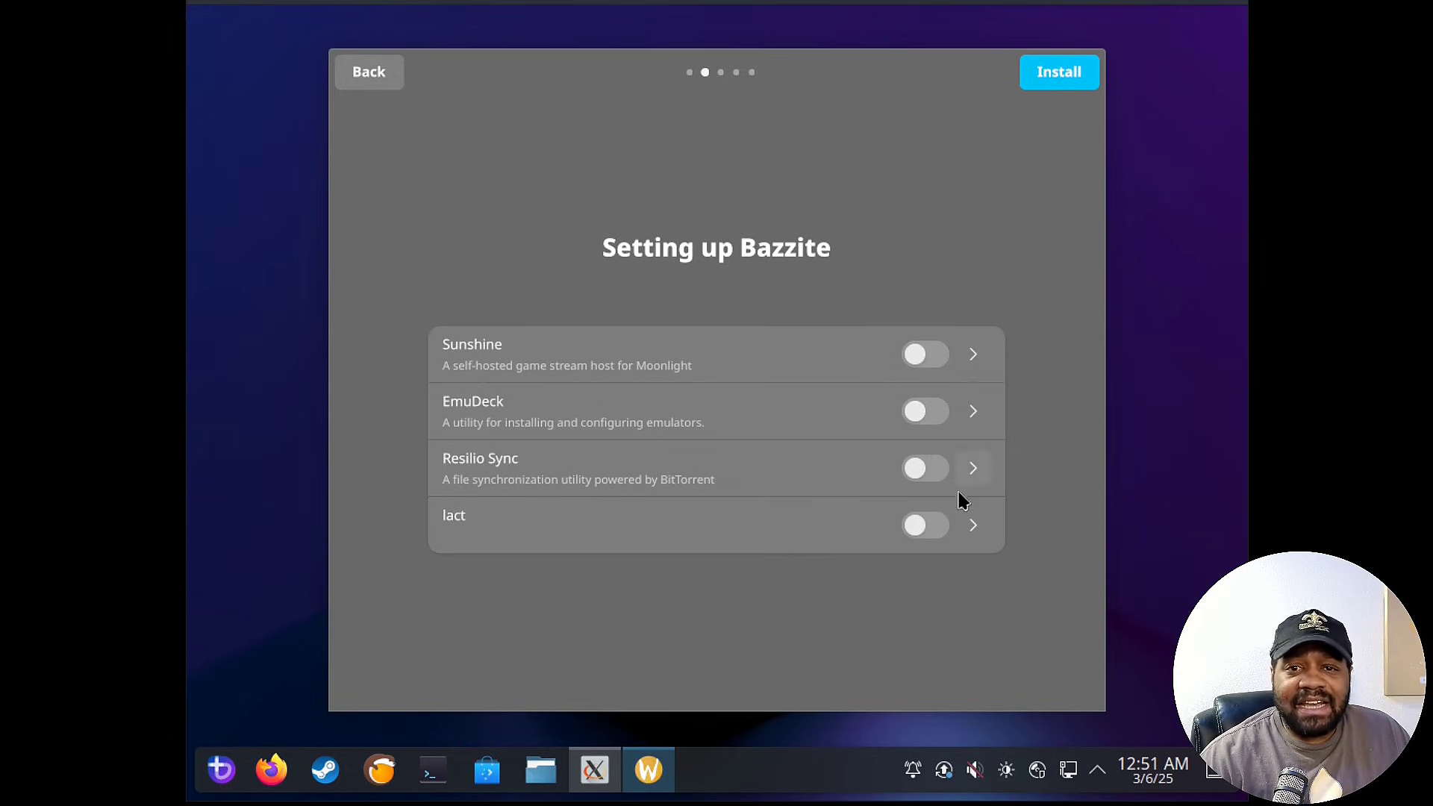
{"action": "left_click", "coordinate": [1065, 71]}
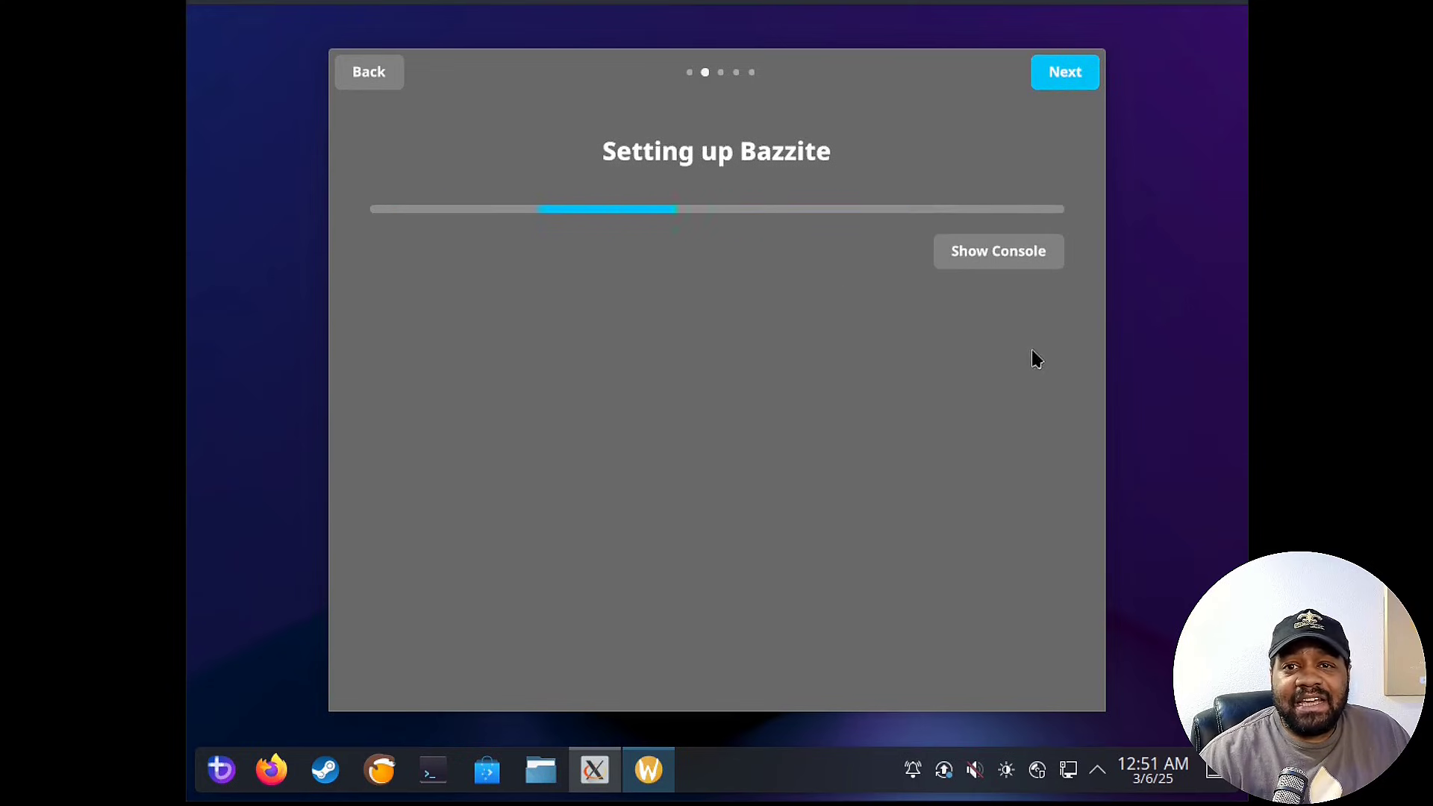
{"action": "left_click", "coordinate": [986, 260]}
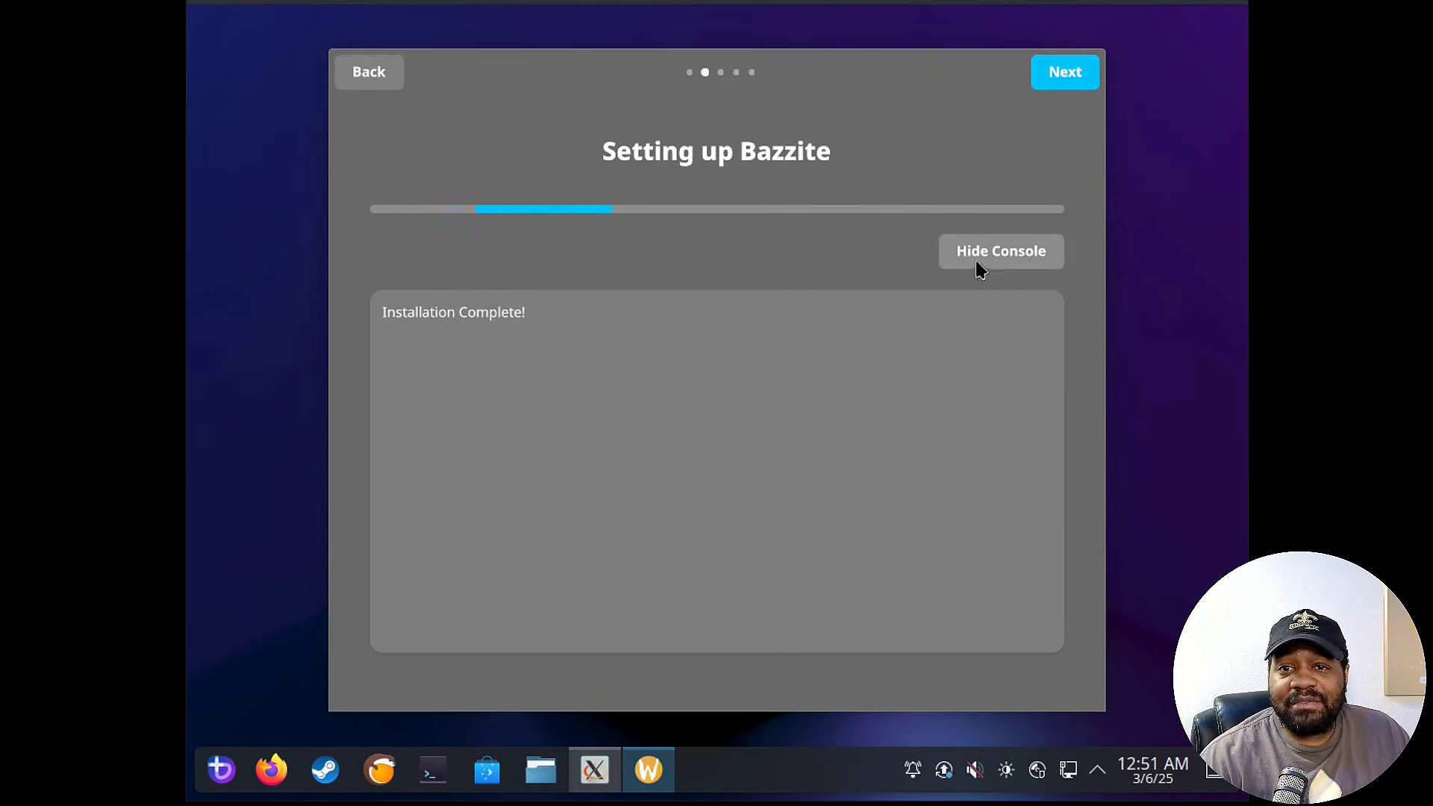
Install the Nvidia Additions with Supergfxctl enabled, authorizing with the account password
{"action": "left_click", "coordinate": [1073, 72]}
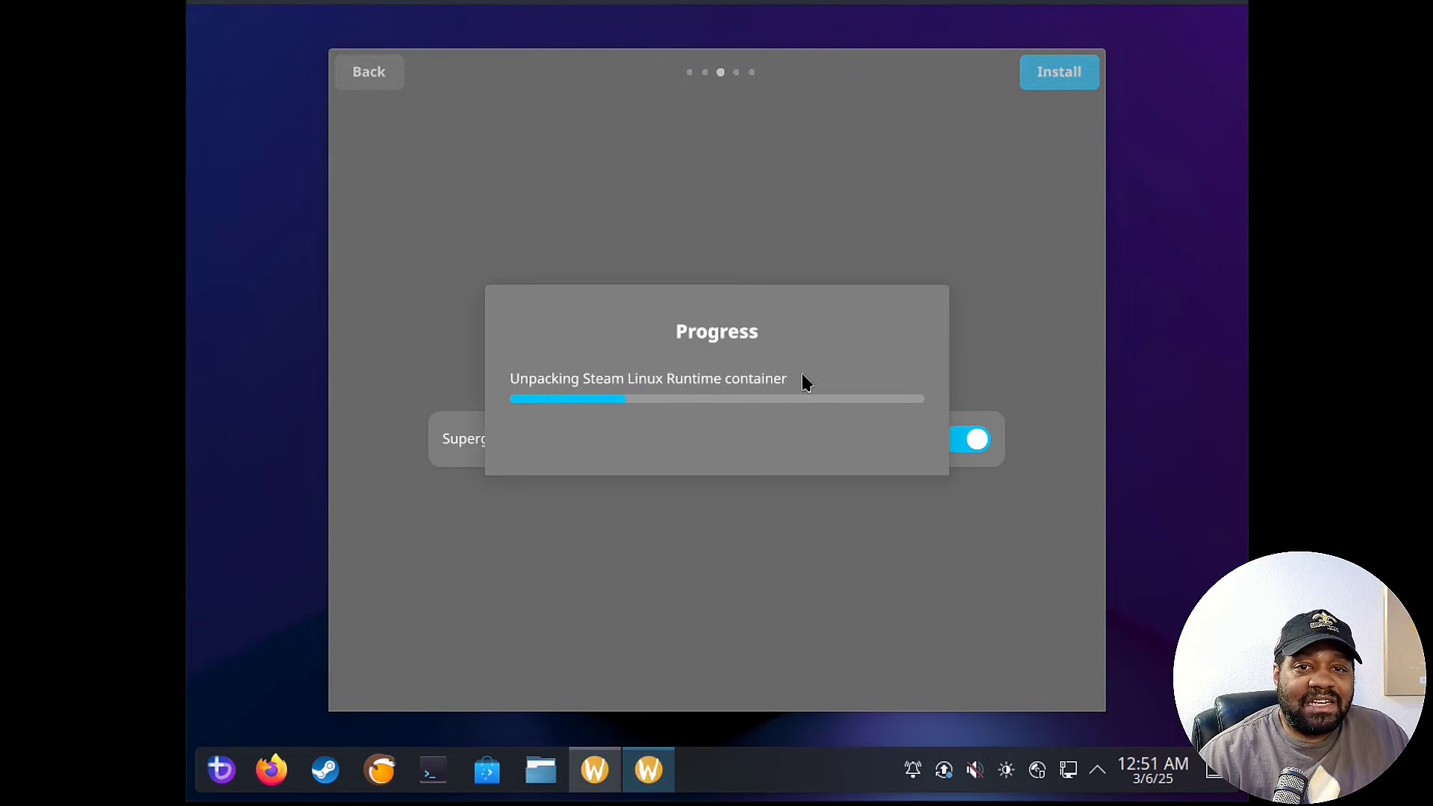
{"action": "left_click", "coordinate": [1059, 69]}
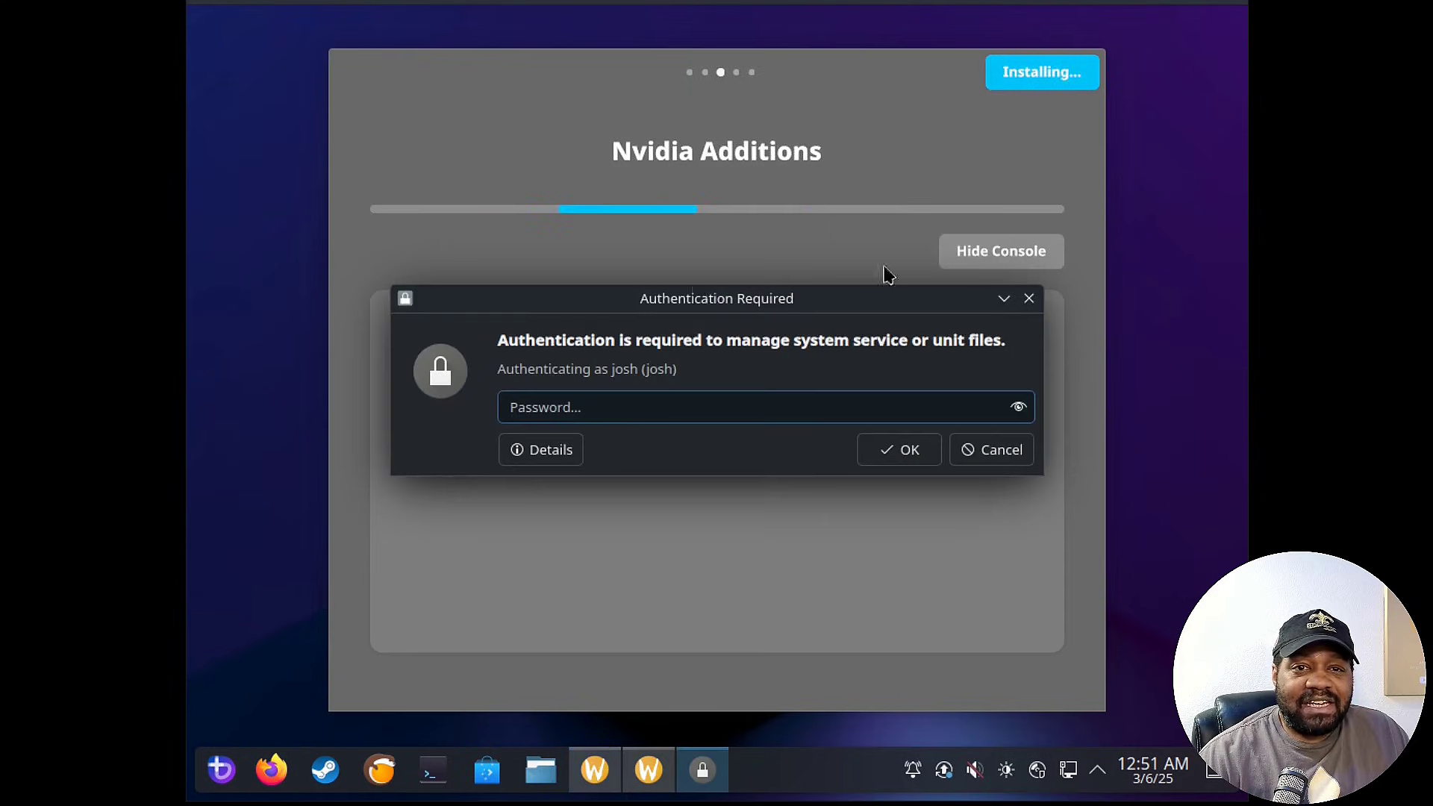
{"action": "left_click", "coordinate": [605, 415]}
{"action": "type", "text": "****"}
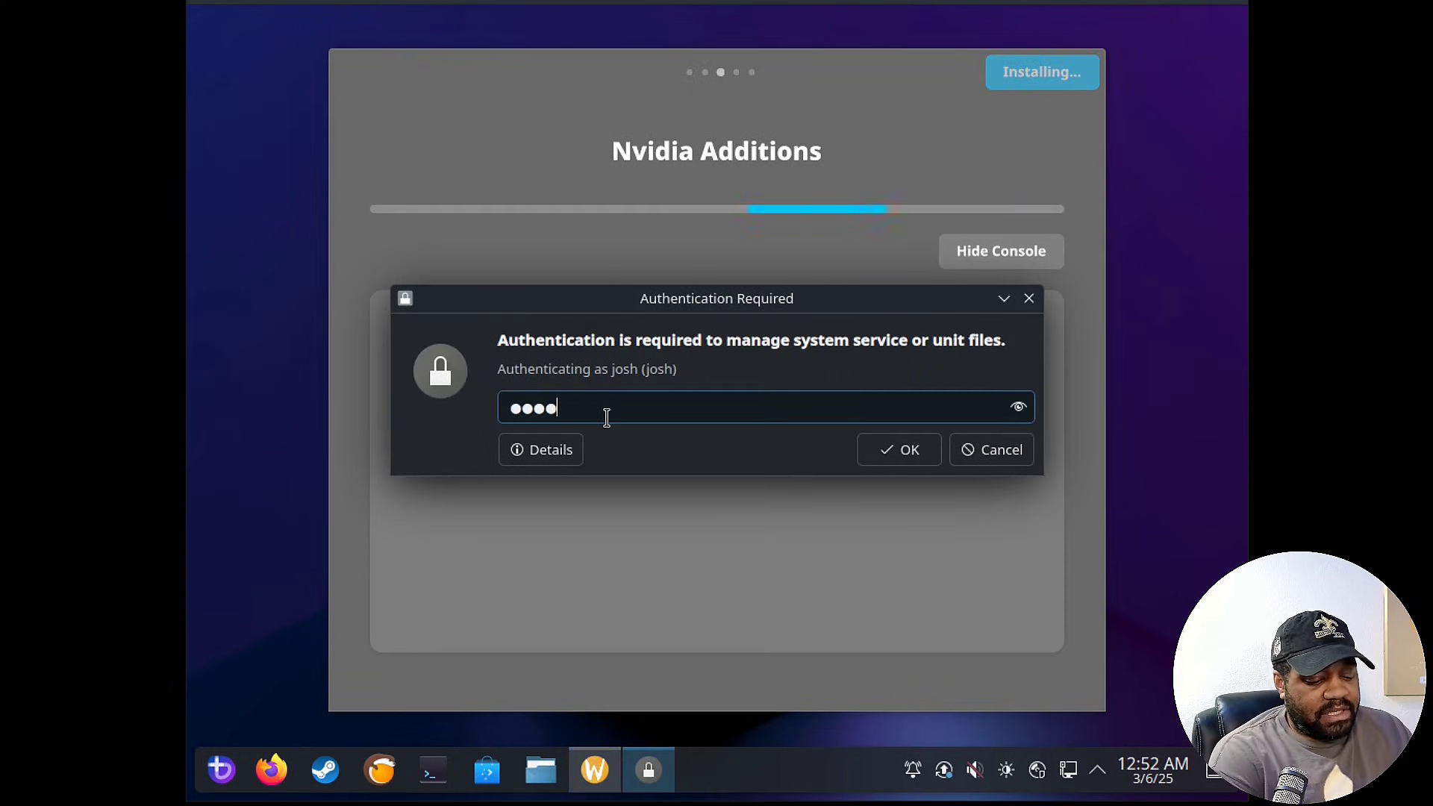
{"action": "type", "text": "*****"}
{"action": "key", "text": "Return"}
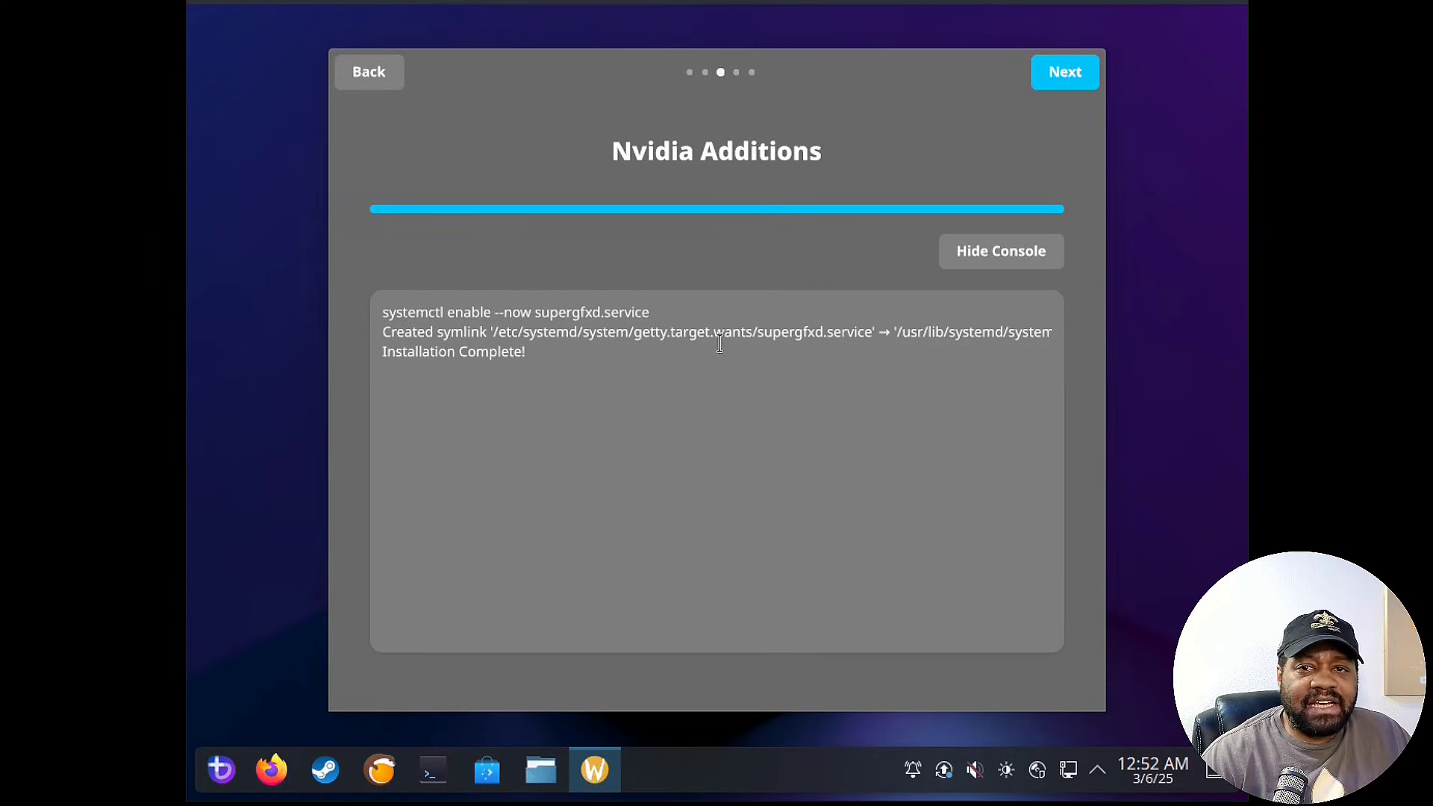
{"action": "left_click", "coordinate": [1065, 79]}
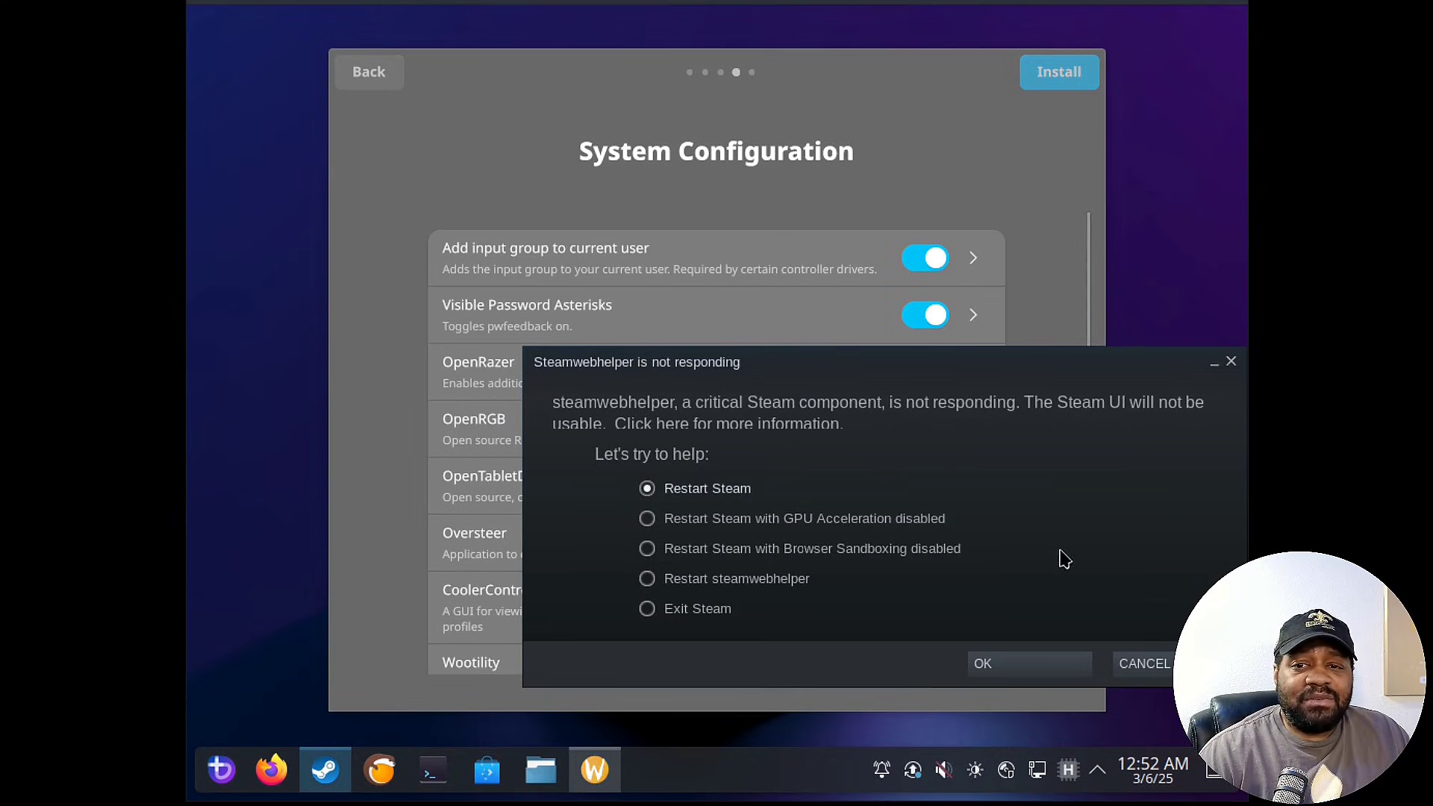
Dismiss the Steam not-responding warning and review the System Configuration options
{"action": "left_click", "coordinate": [1028, 672]}
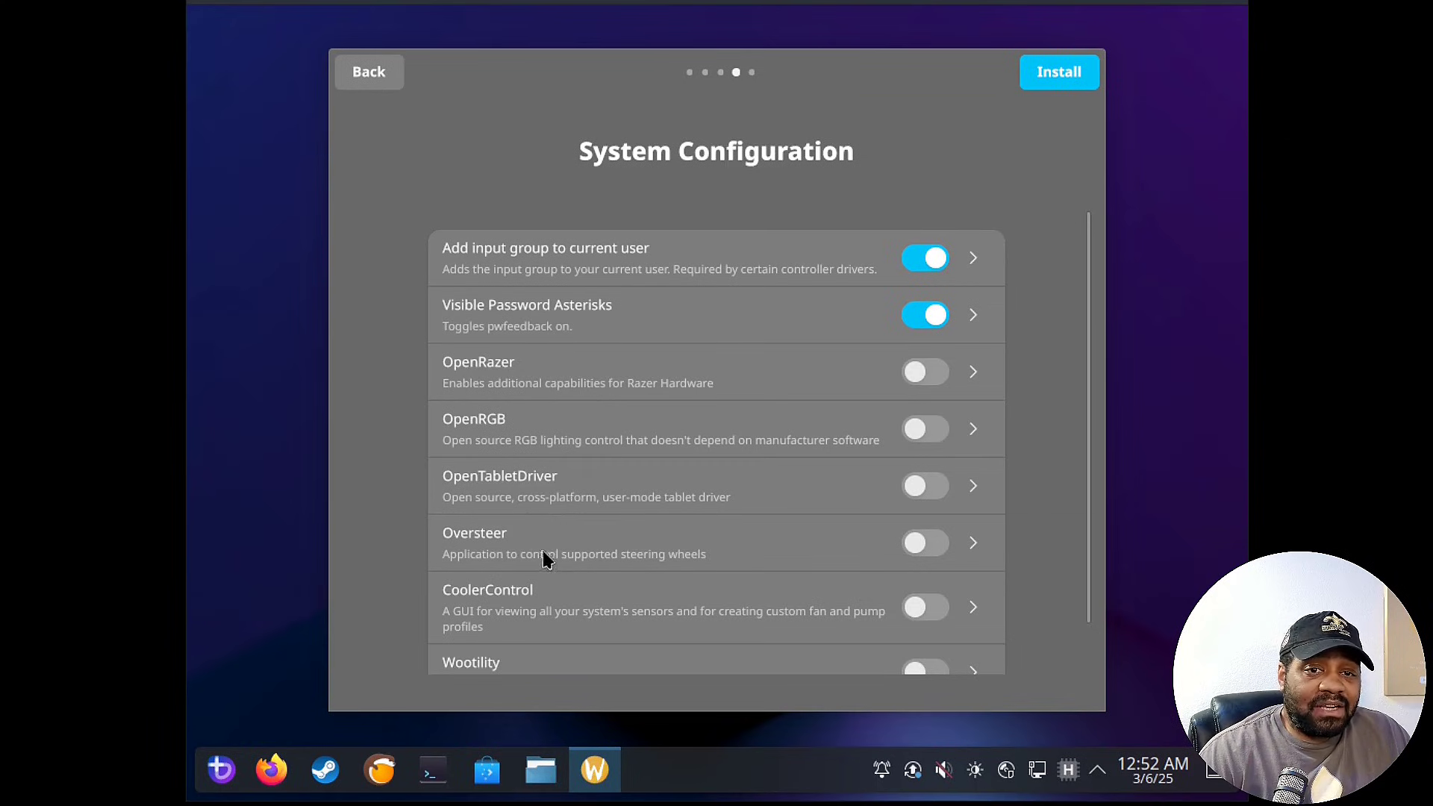
{"action": "scroll", "coordinate": [561, 593], "scroll_direction": "down", "scroll_amount": 1}
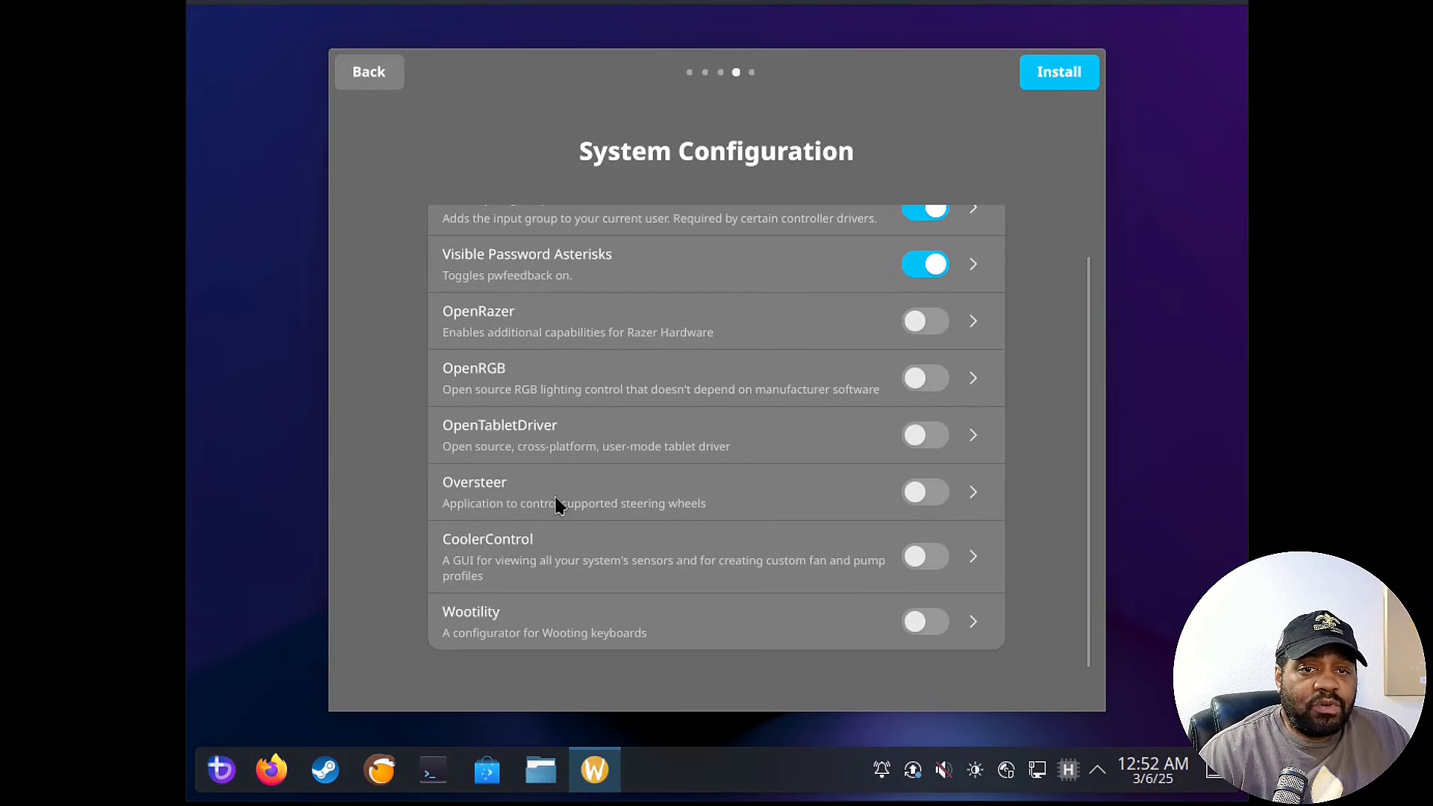
{"action": "left_click", "coordinate": [877, 99]}
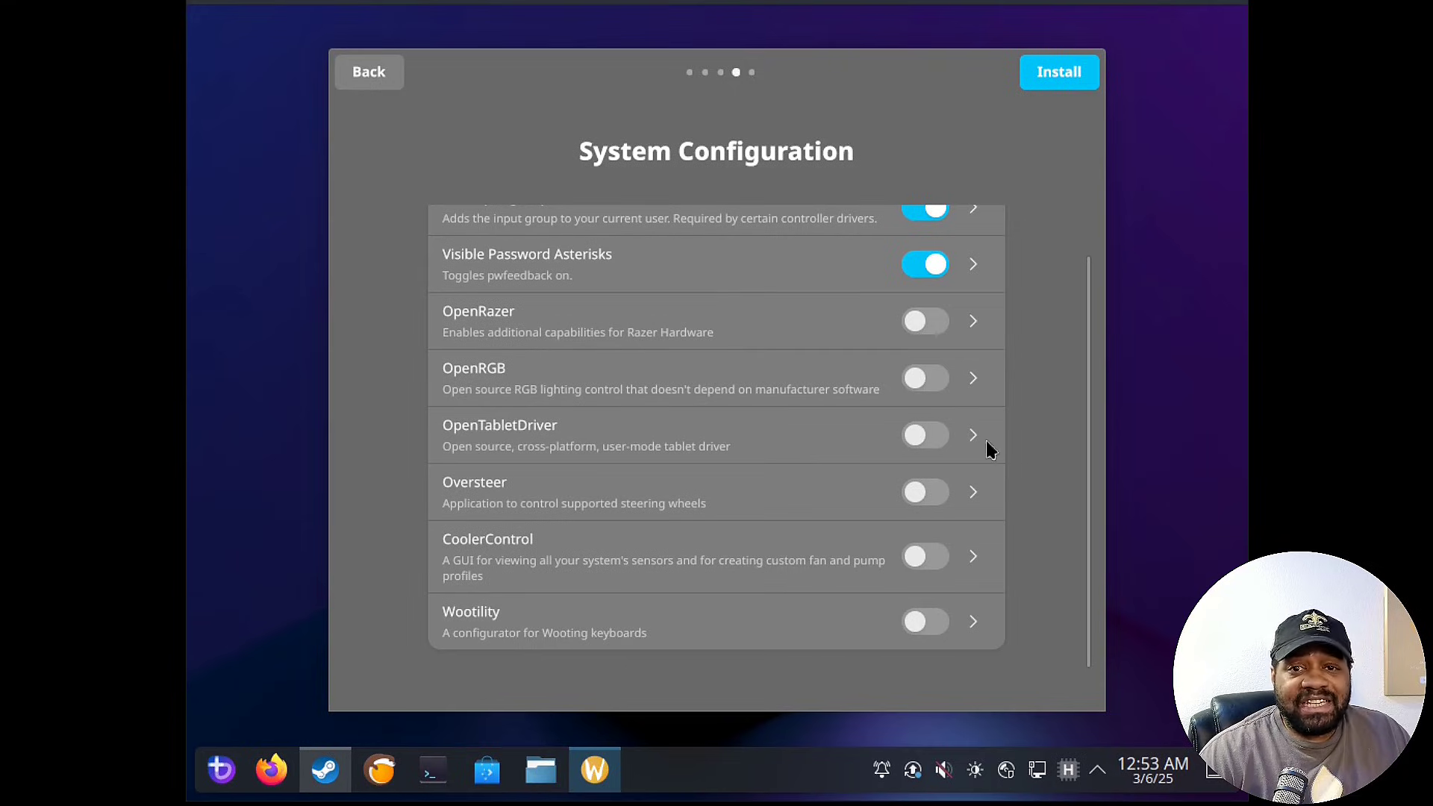
{"action": "scroll", "coordinate": [866, 504], "scroll_direction": "up", "scroll_amount": 1}
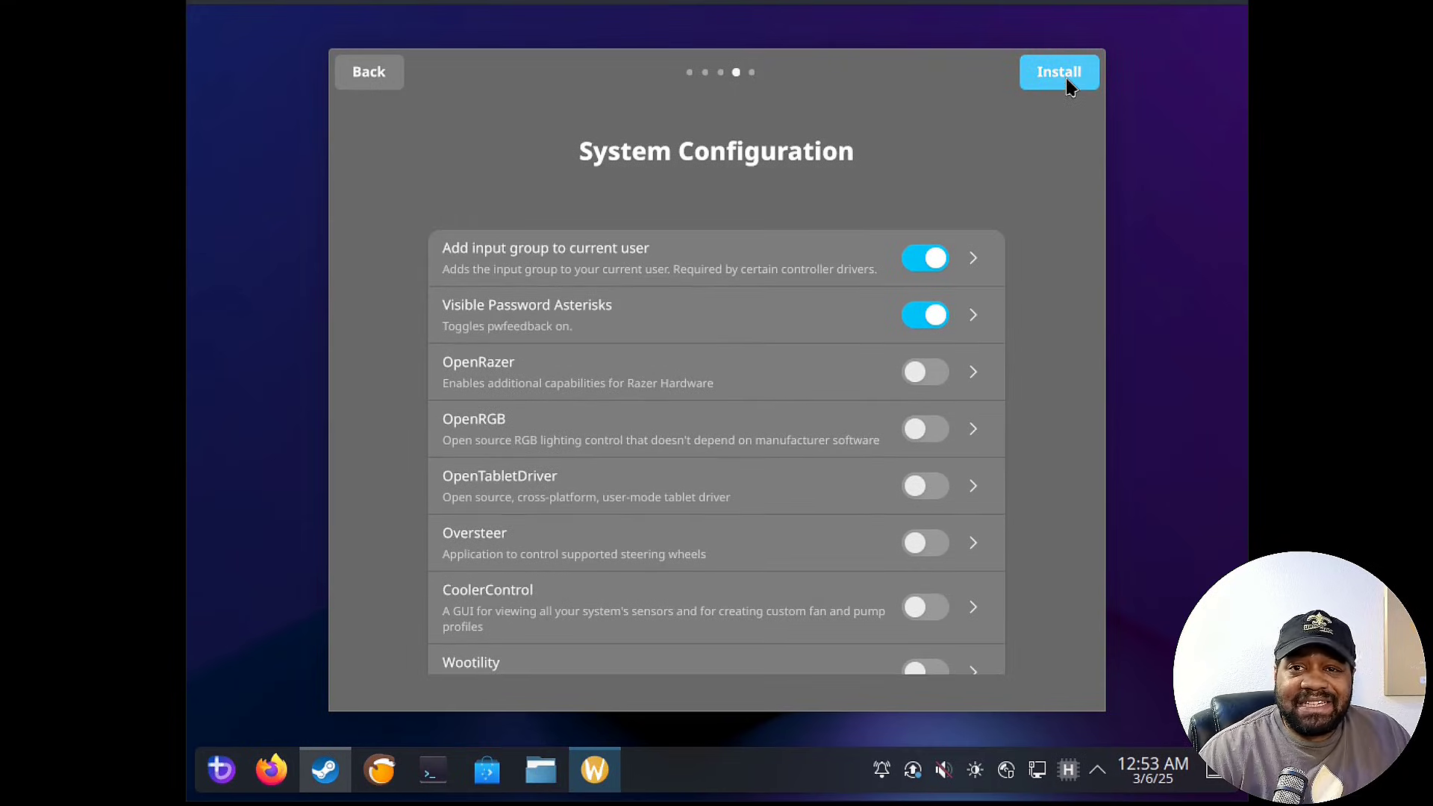
Apply the input group and visible password asterisks settings with the sudo password, reaching All done!
{"action": "left_click", "coordinate": [1065, 78]}
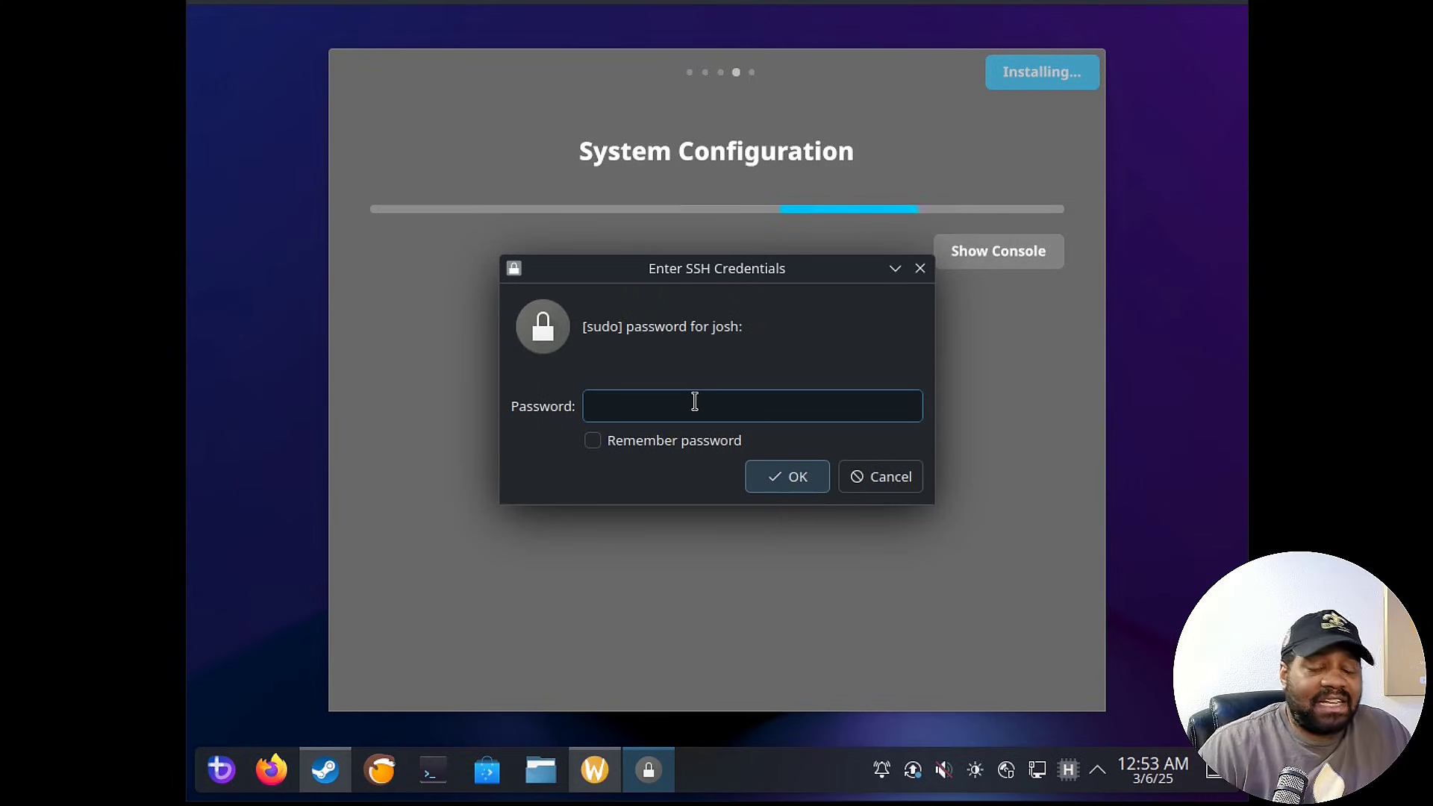
{"action": "type", "text": "•••••"}
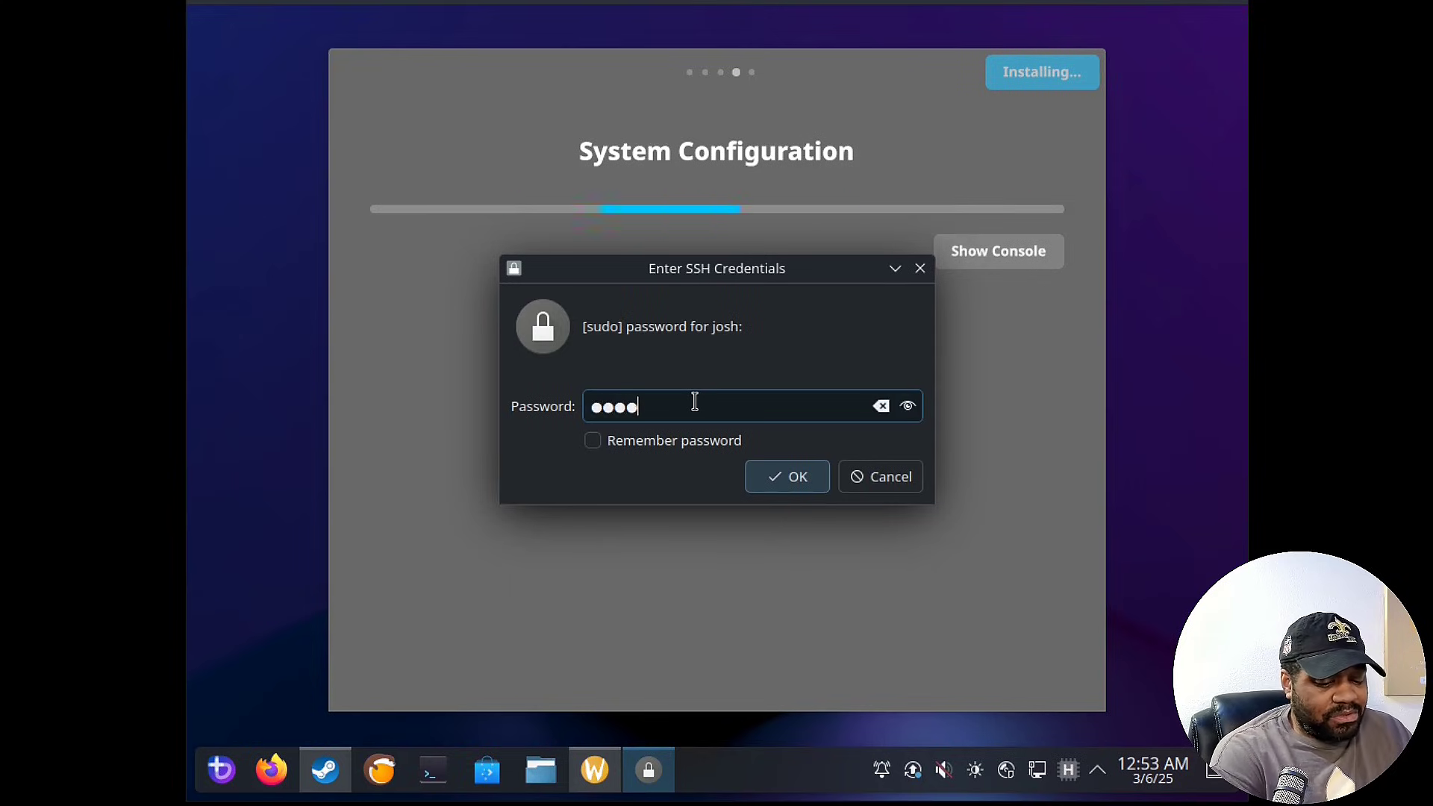
{"action": "key", "text": "Return"}
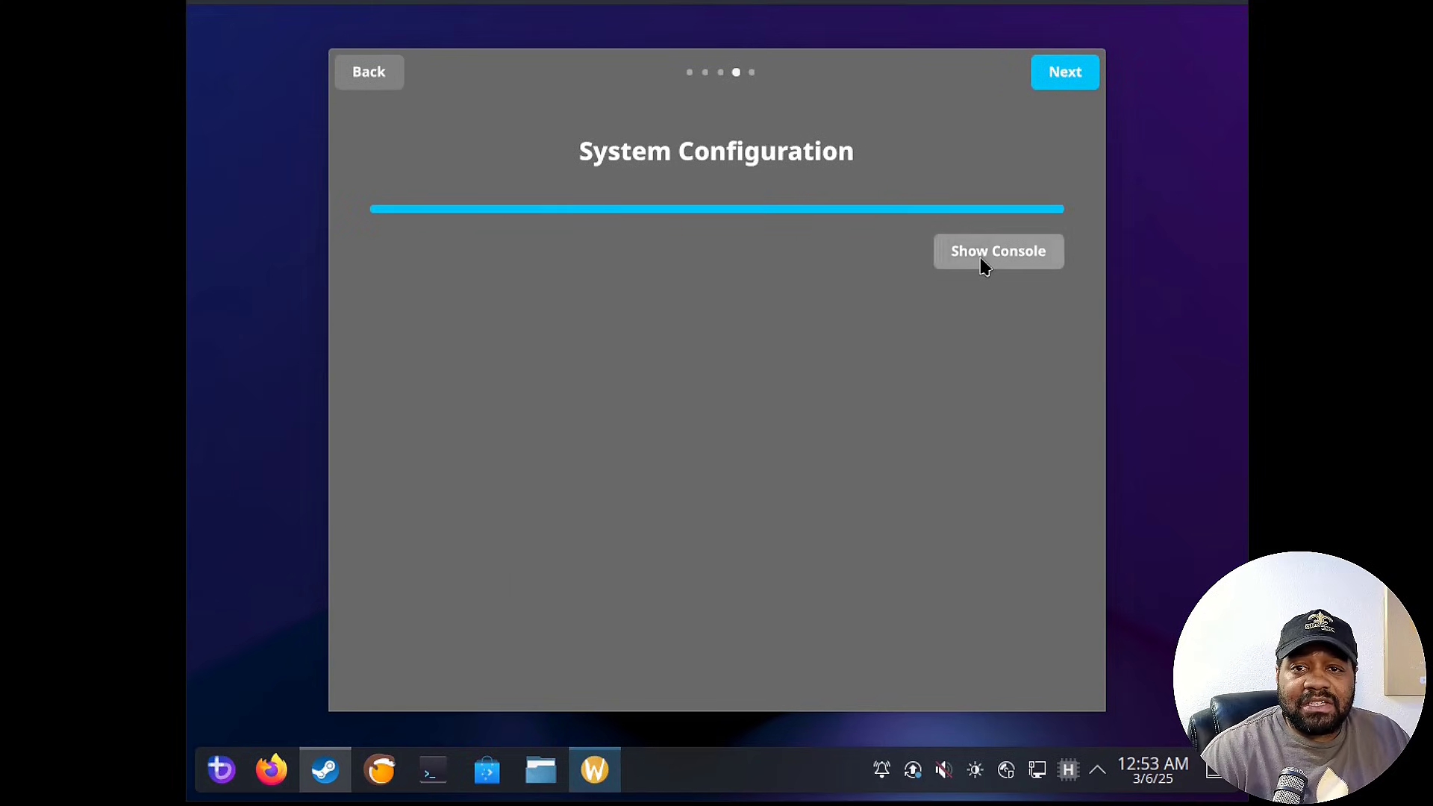
{"action": "left_click", "coordinate": [981, 261]}
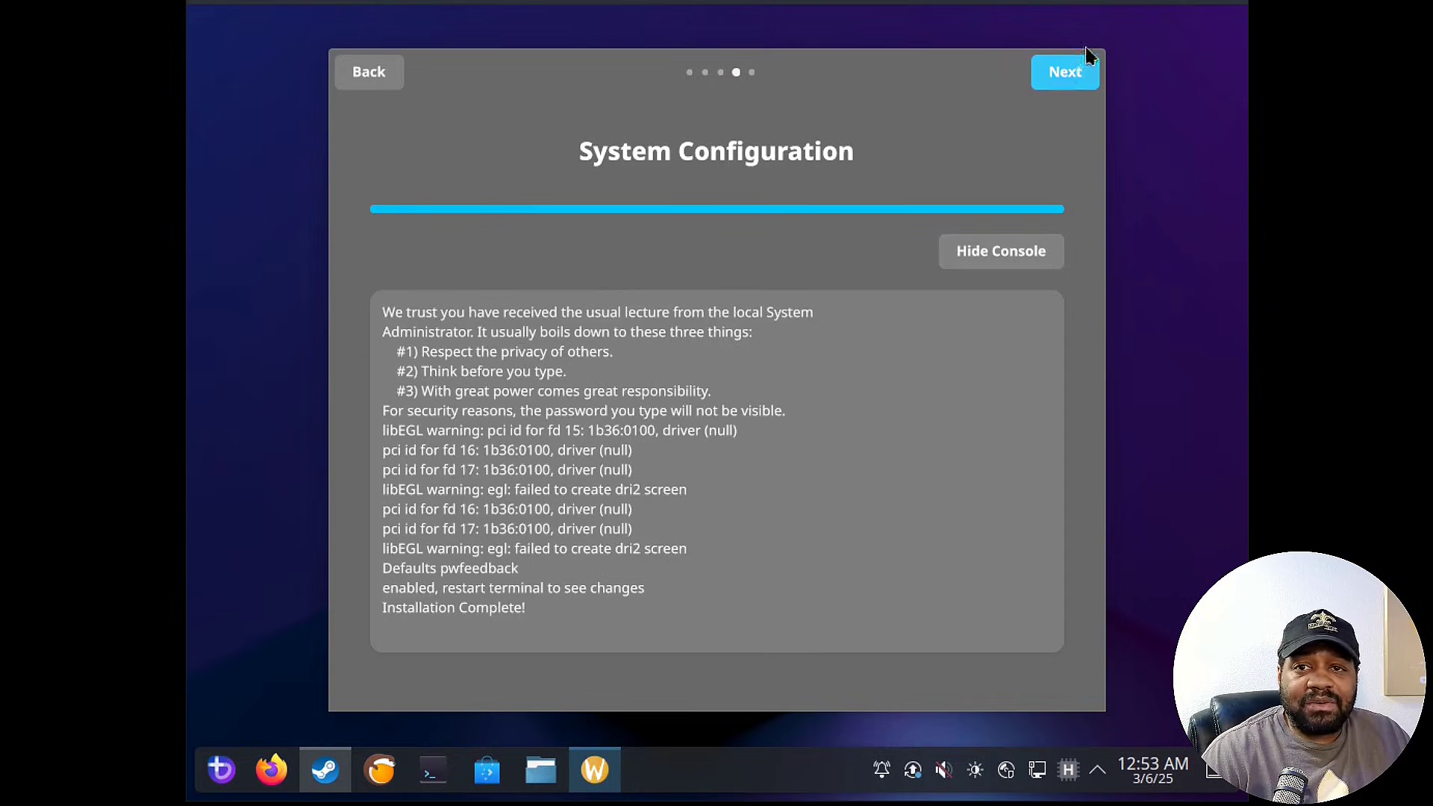
{"action": "left_click", "coordinate": [1067, 73]}
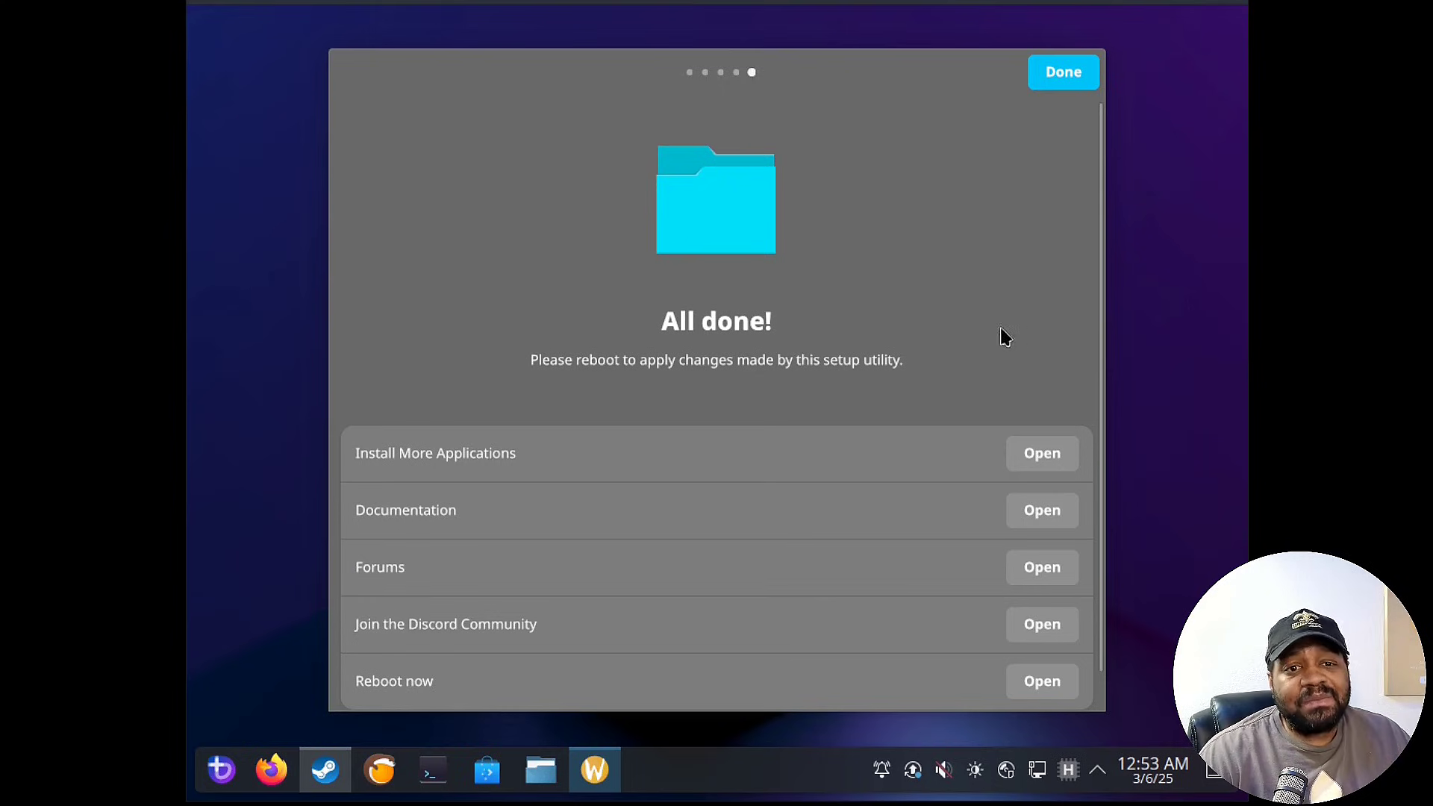
Close the Discover store and open Display Configuration from the desktop's context menu
{"action": "scroll", "coordinate": [1043, 350], "scroll_direction": "down", "scroll_amount": 1}
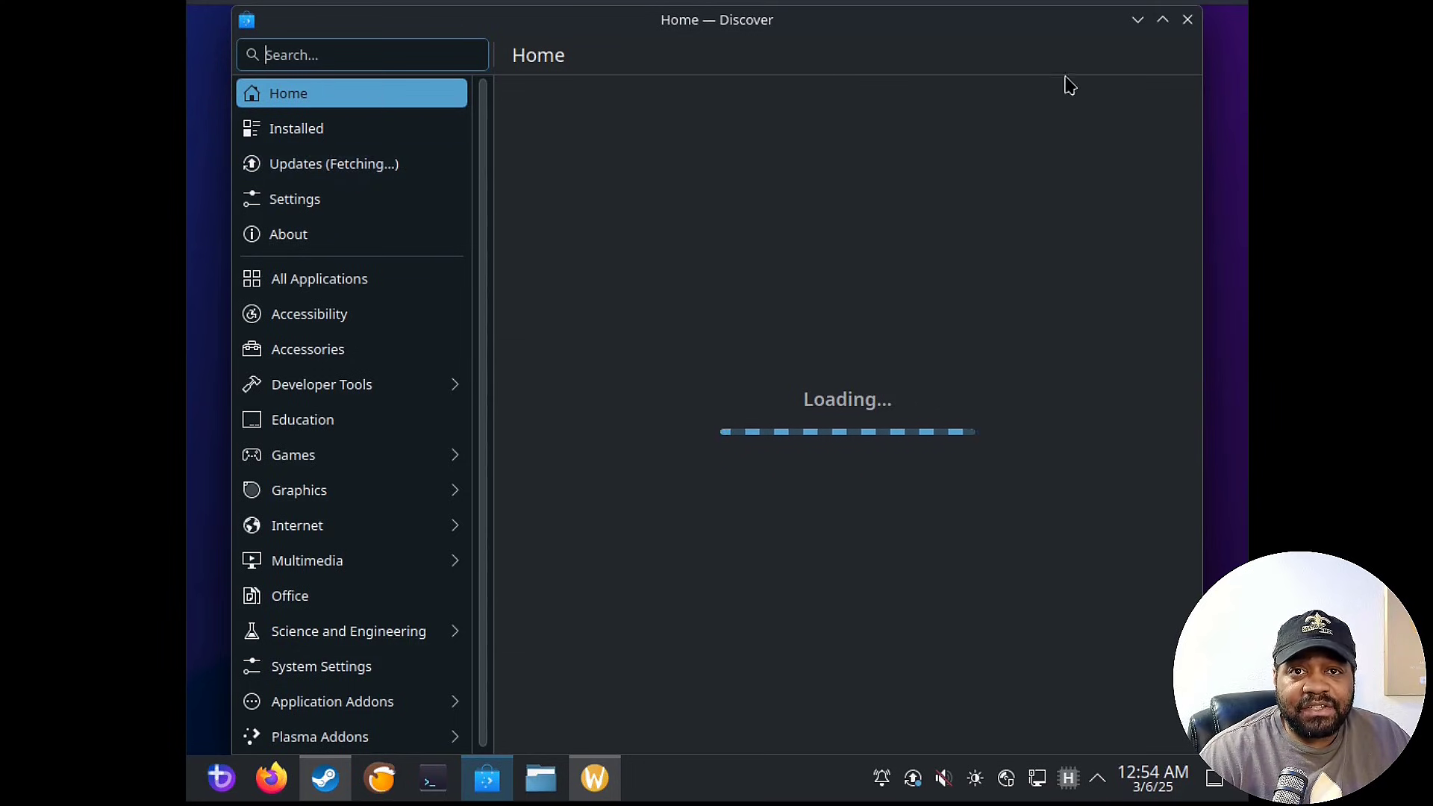
{"action": "left_click", "coordinate": [1187, 20]}
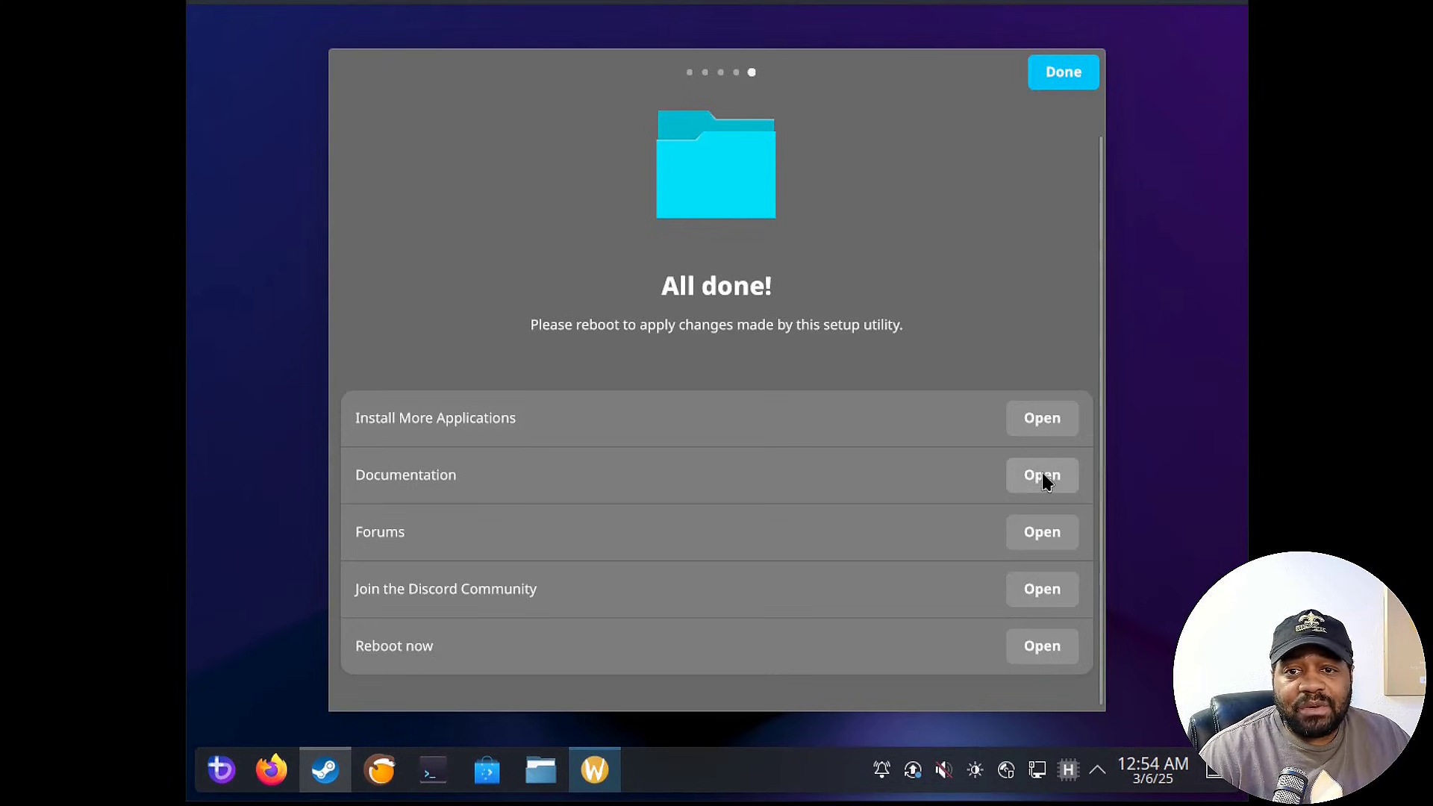
{"action": "right_click", "coordinate": [1162, 220]}
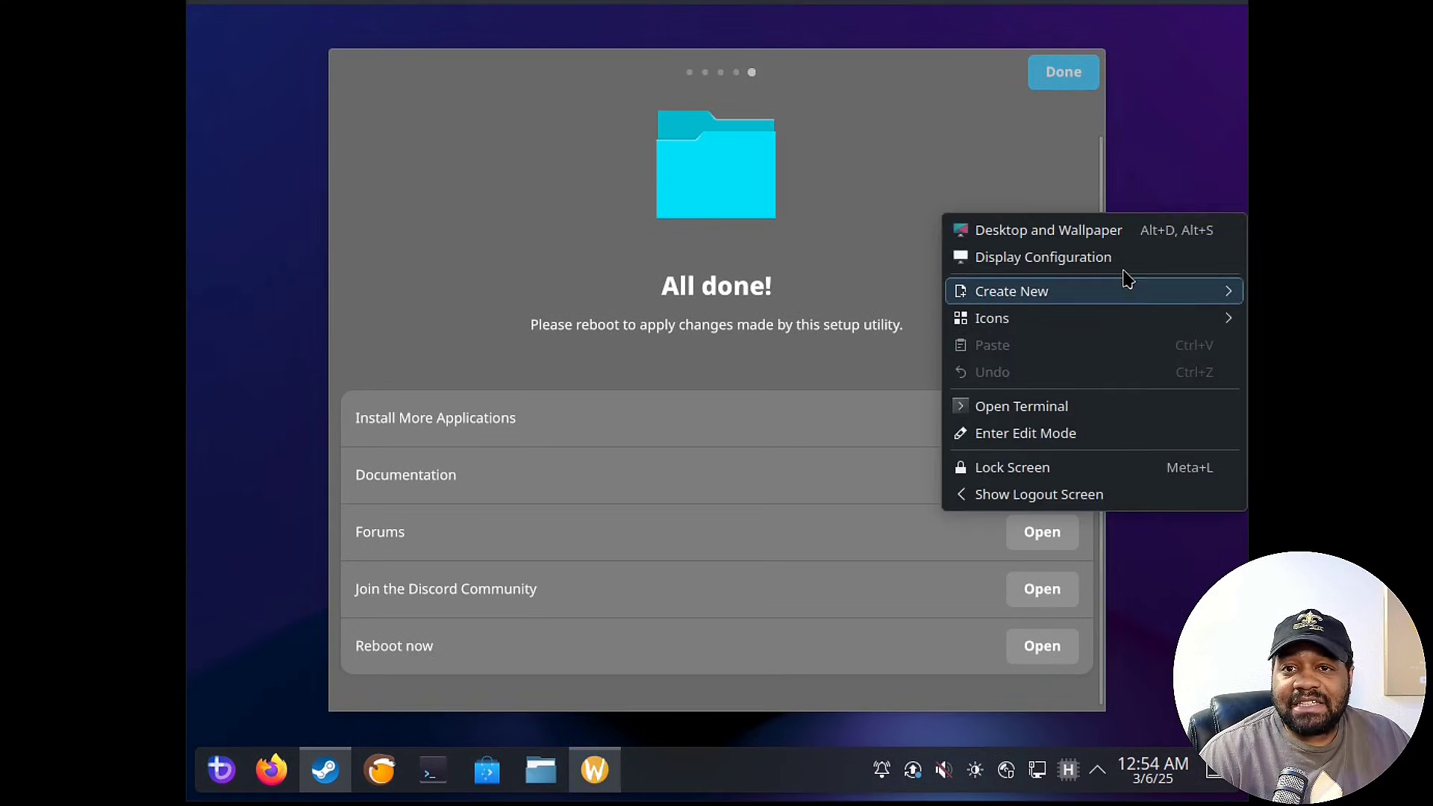
{"action": "left_click", "coordinate": [1120, 264]}
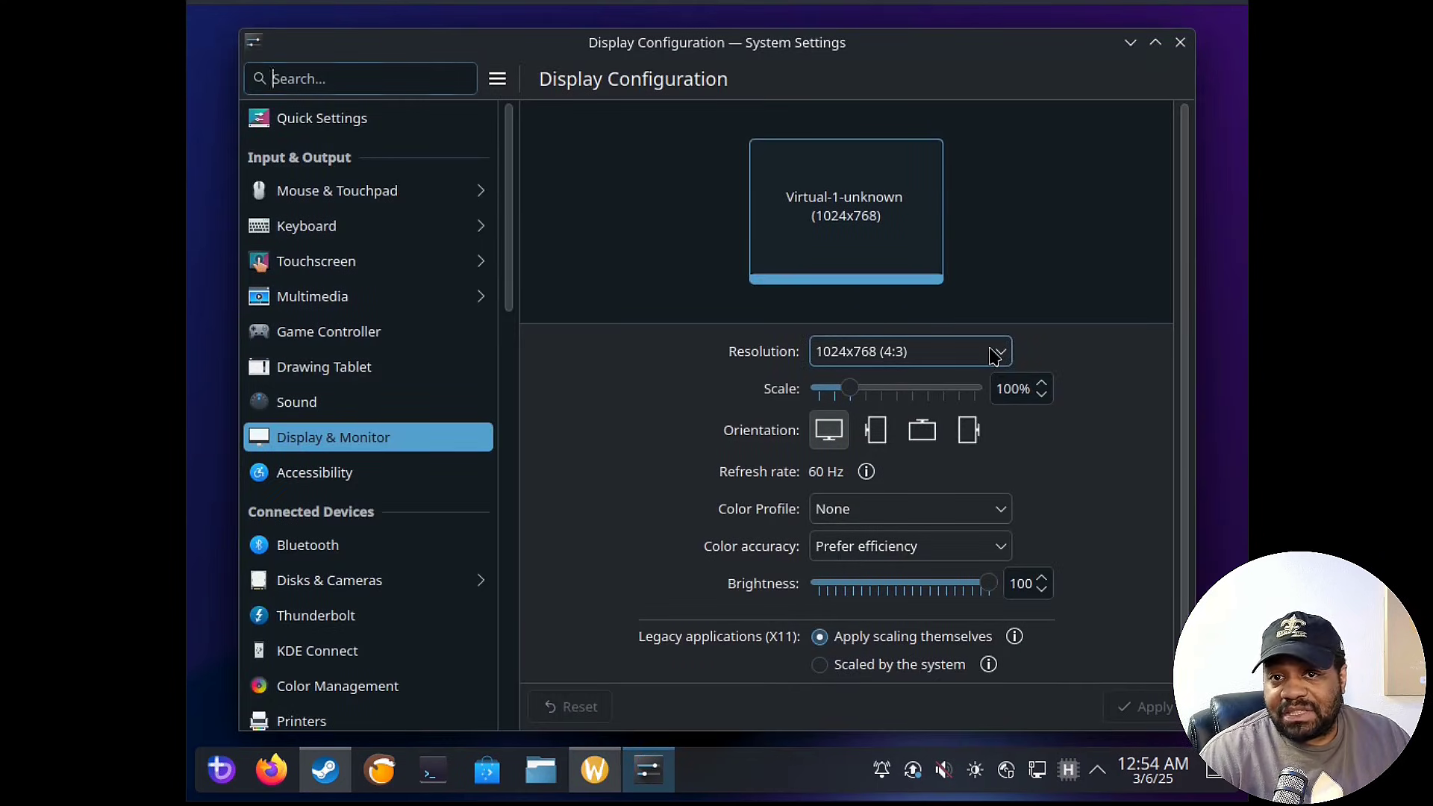
Set the screen resolution to 1920x1080 (16:9), apply it and keep the new configuration
{"action": "left_click", "coordinate": [995, 356]}
{"action": "scroll", "coordinate": [903, 123], "scroll_direction": "up", "scroll_amount": 1}
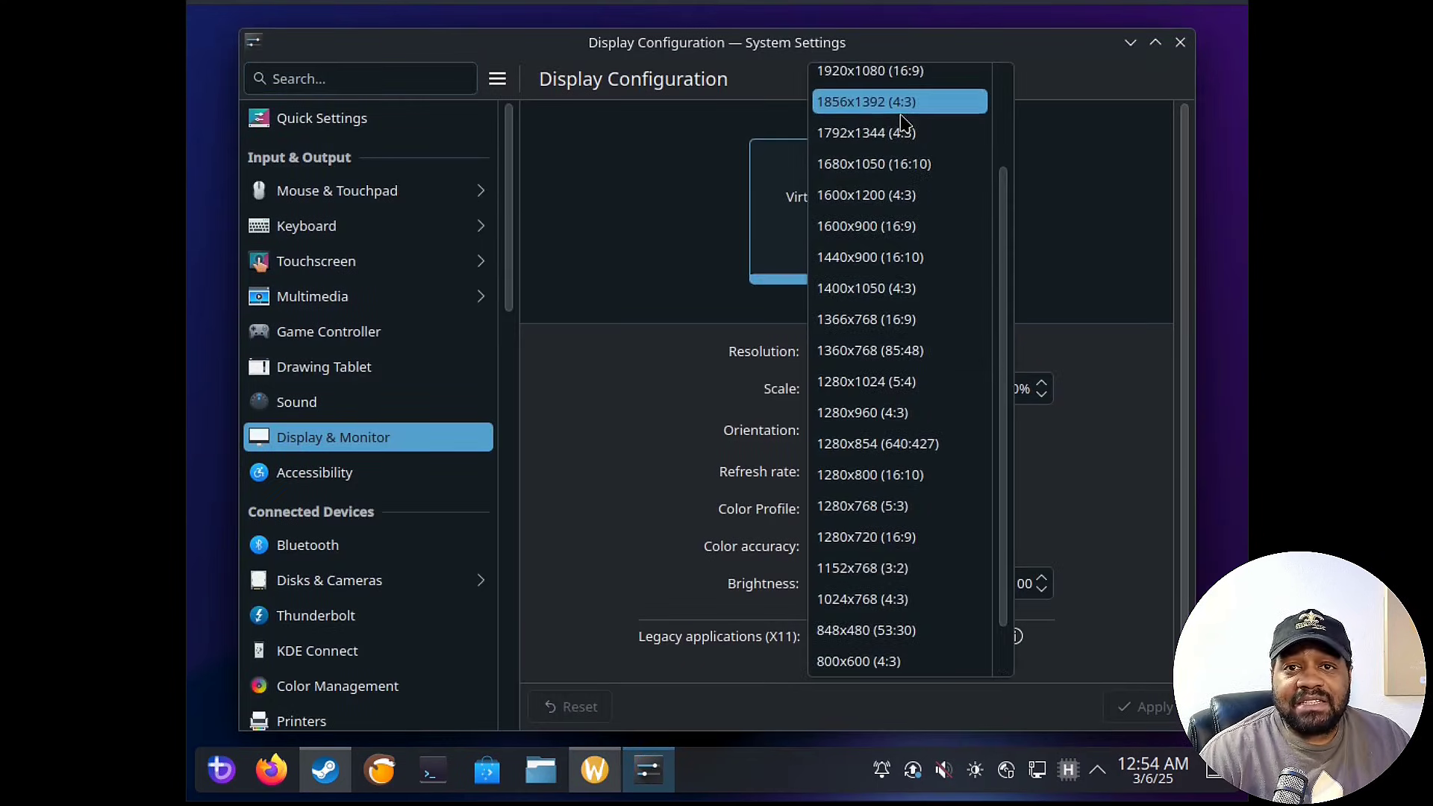
{"action": "scroll", "coordinate": [903, 123], "scroll_direction": "up", "scroll_amount": 2}
{"action": "left_click", "coordinate": [894, 135]}
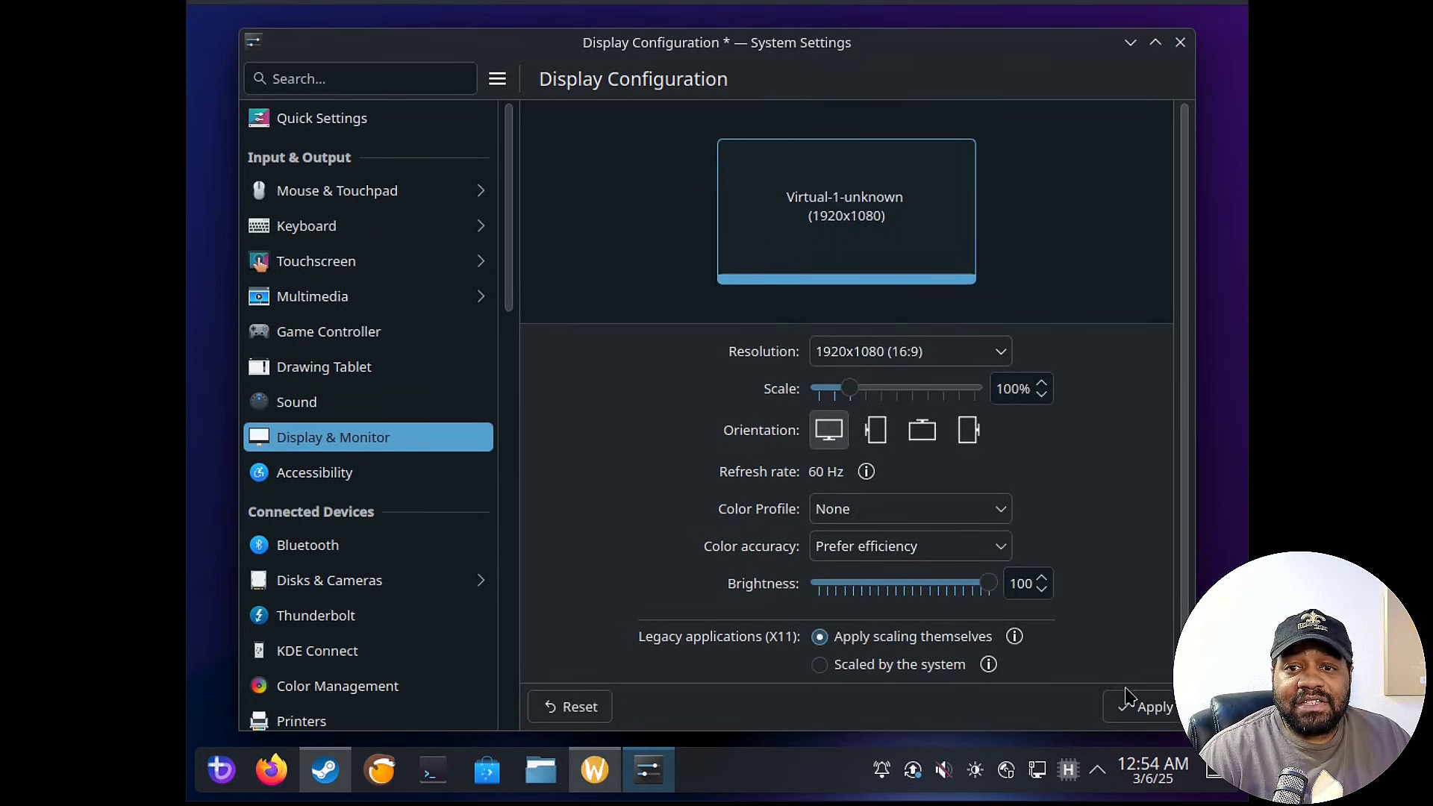
{"action": "left_click", "coordinate": [1141, 706]}
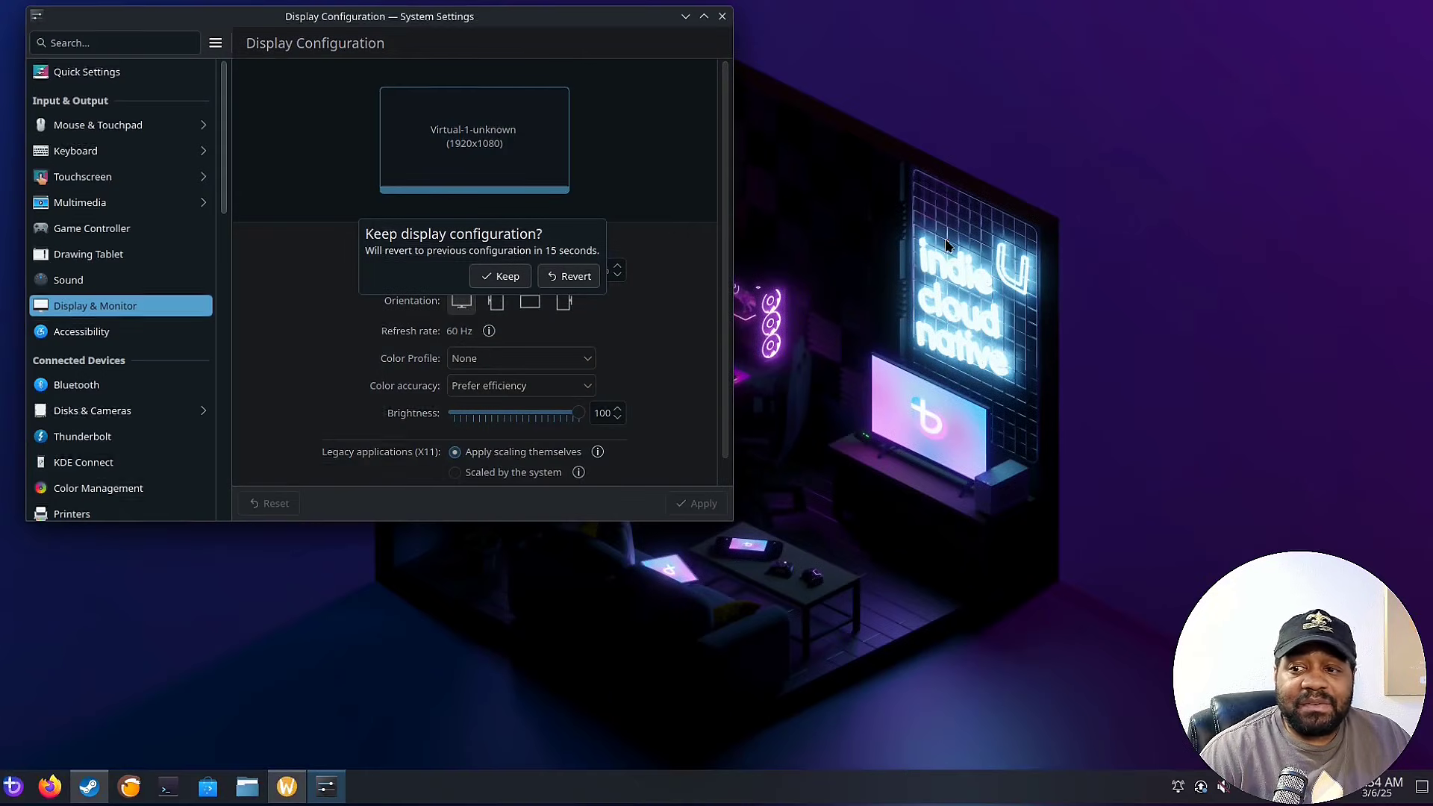
{"action": "left_click", "coordinate": [512, 281]}
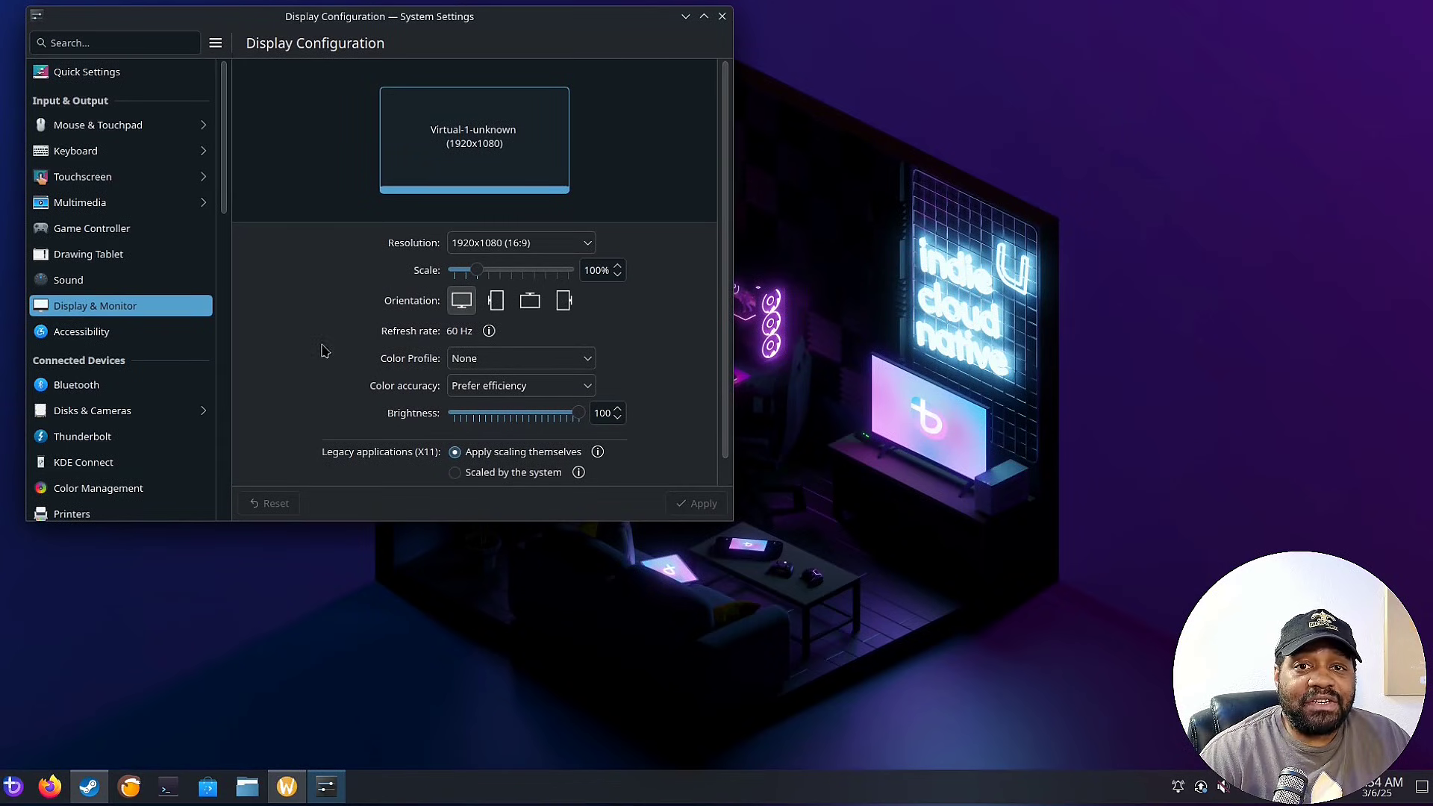
Close System Settings and the Bazzite Portal window, then reposition the Steam sign-in window
{"action": "left_click", "coordinate": [722, 15]}
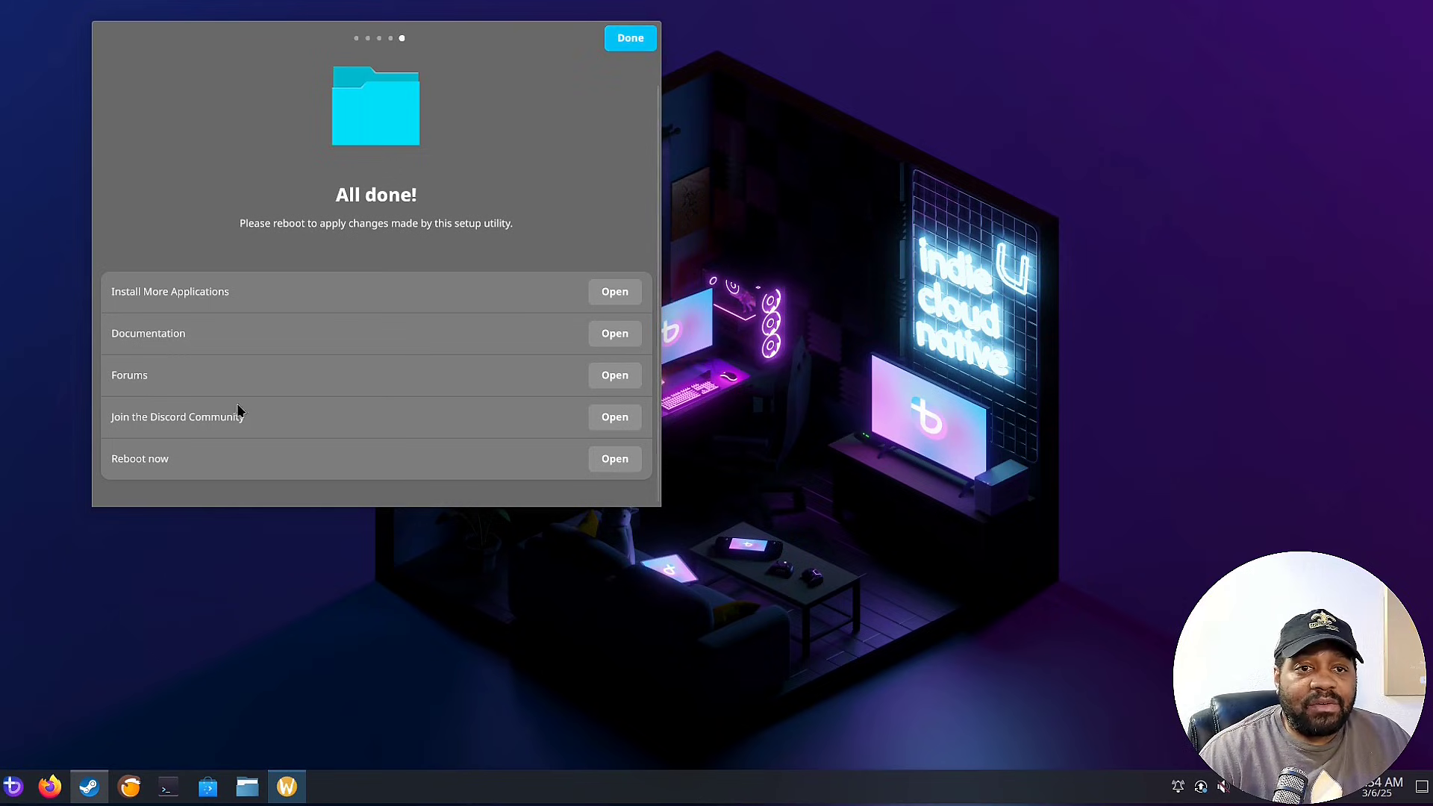
{"action": "left_click", "coordinate": [619, 49]}
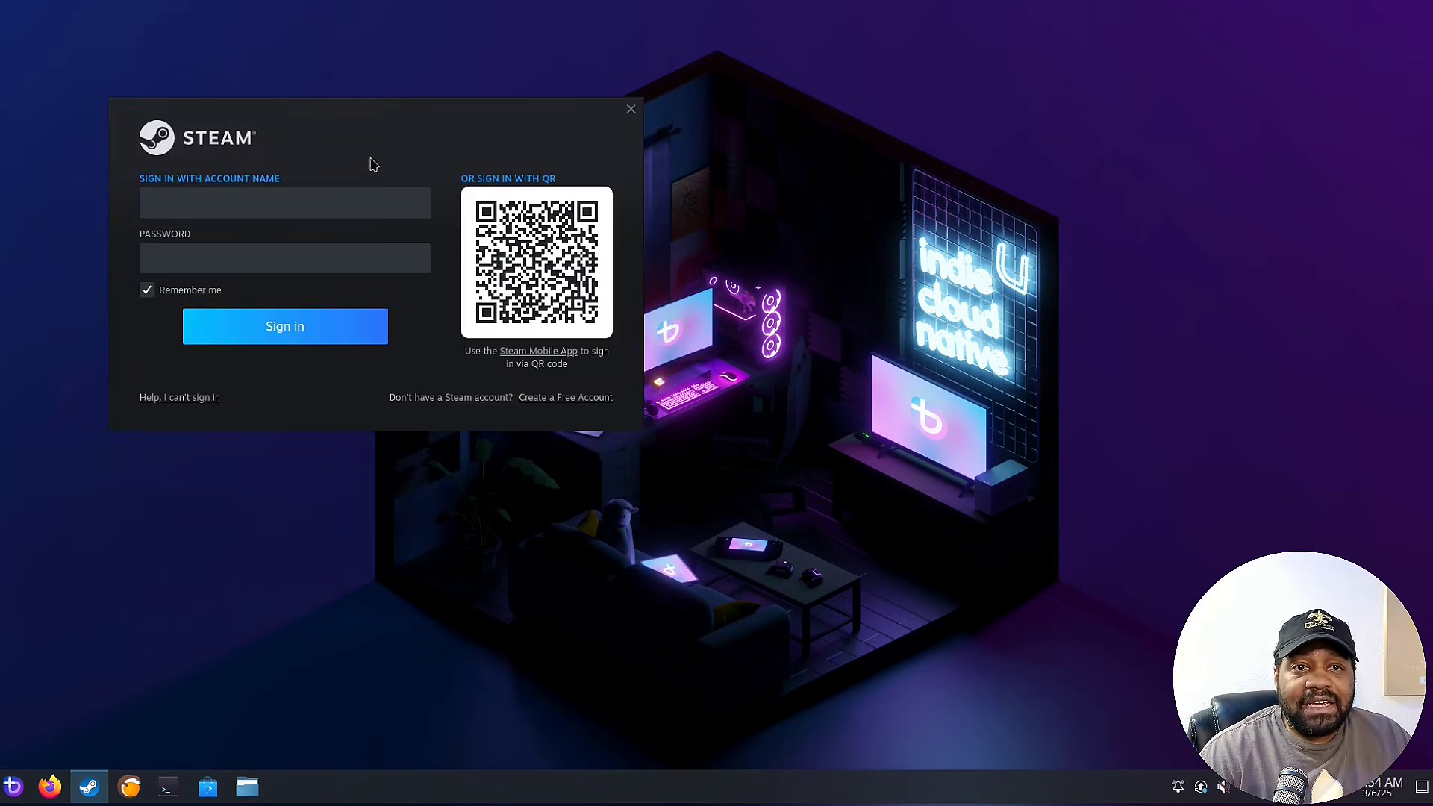
{"action": "left_click_drag", "start_coordinate": [597, 147], "coordinate": [544, 105]}
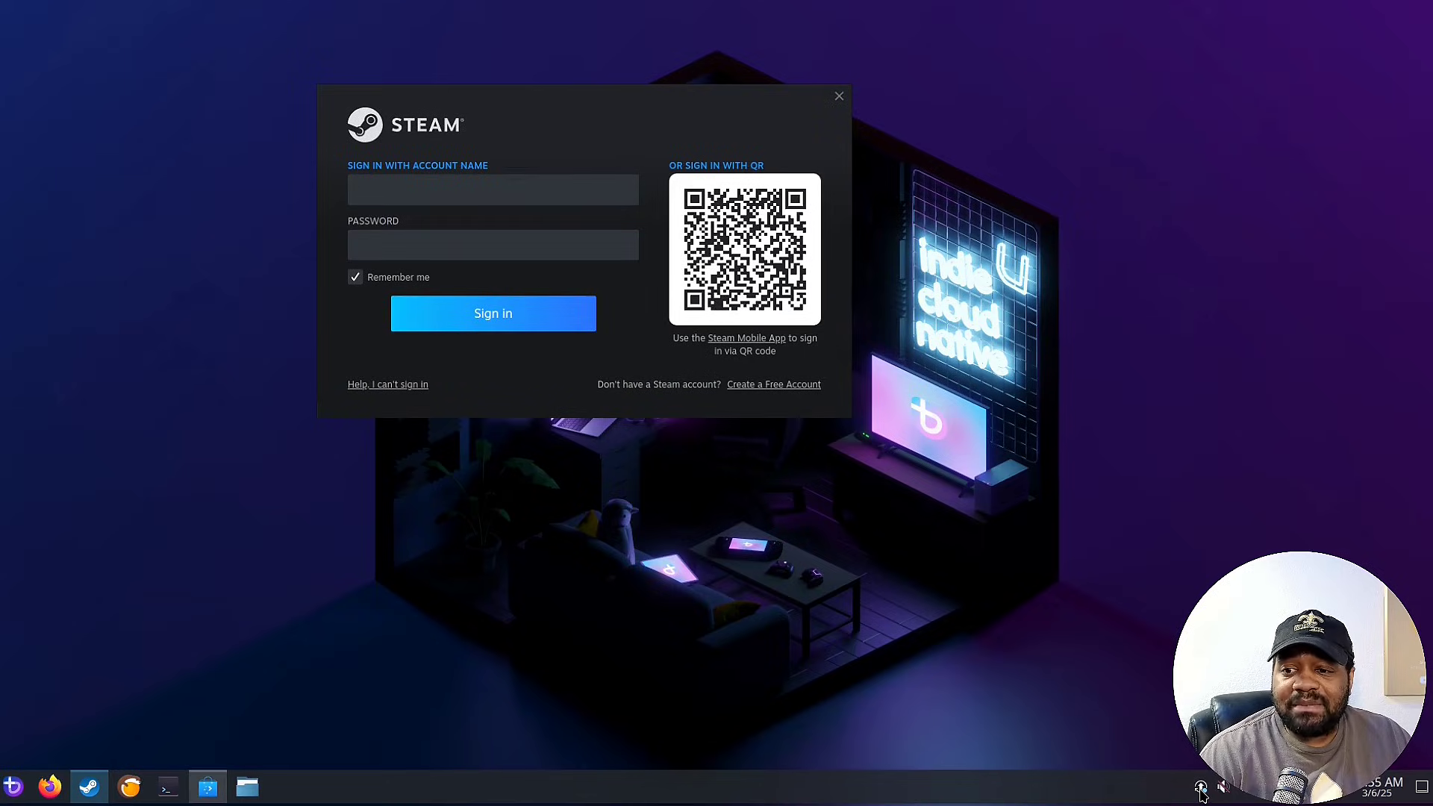
{"action": "left_click", "coordinate": [1200, 789]}
{"action": "left_click_drag", "start_coordinate": [770, 119], "coordinate": [506, 128]}
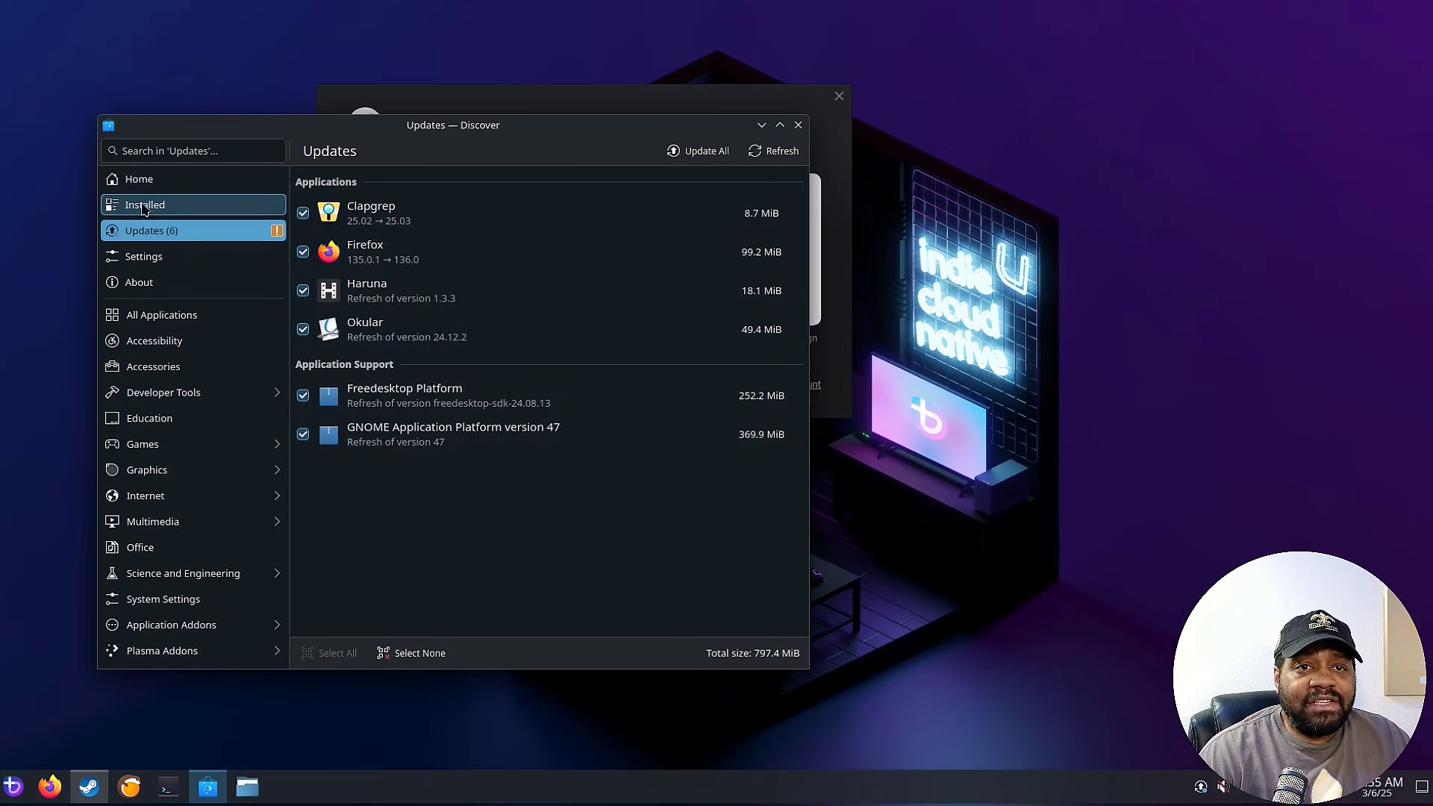
{"action": "left_click", "coordinate": [799, 125]}
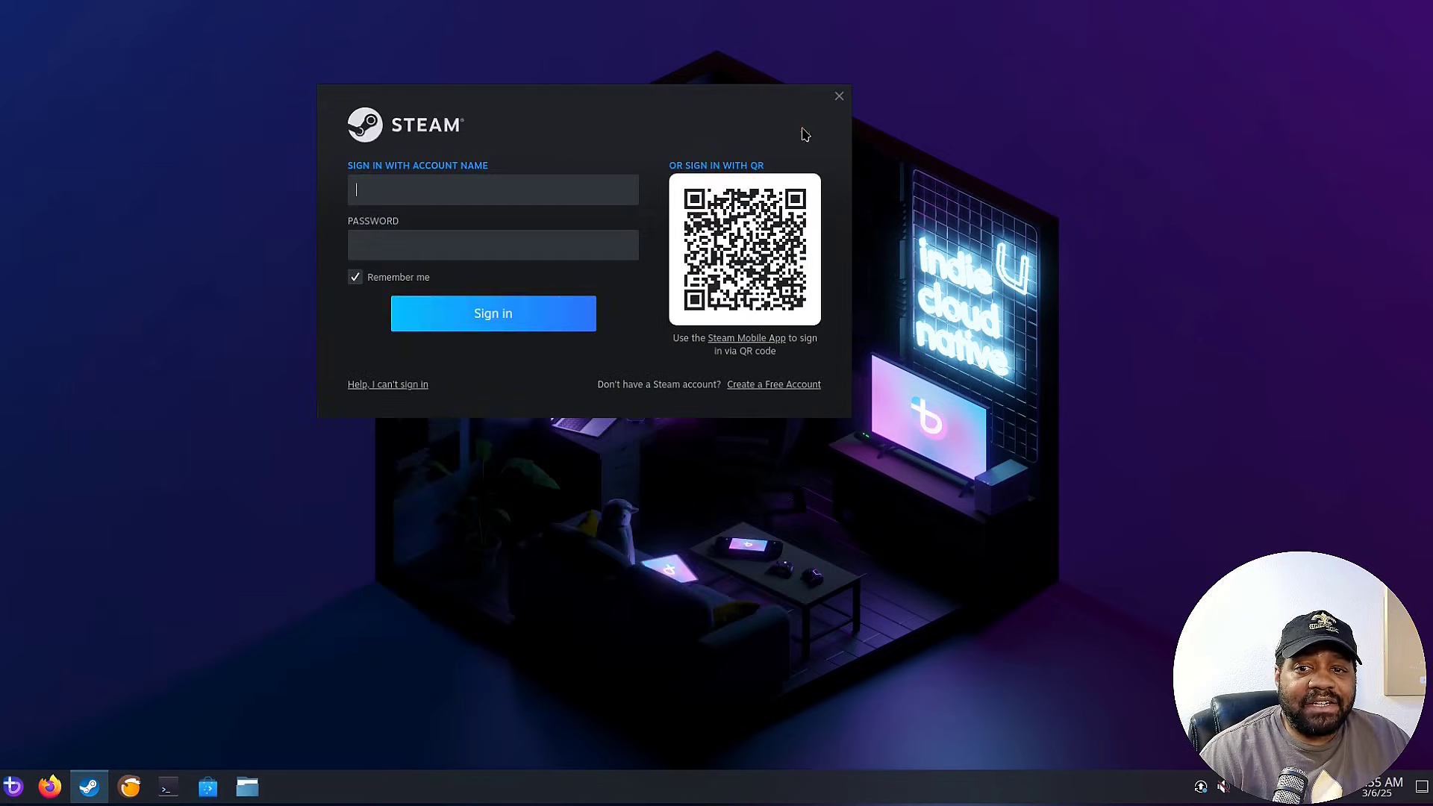
Browse the launcher's Games, Graphics, Development, Internet, Office, System, Utilities and All Applications categories
{"action": "left_click", "coordinate": [14, 790]}
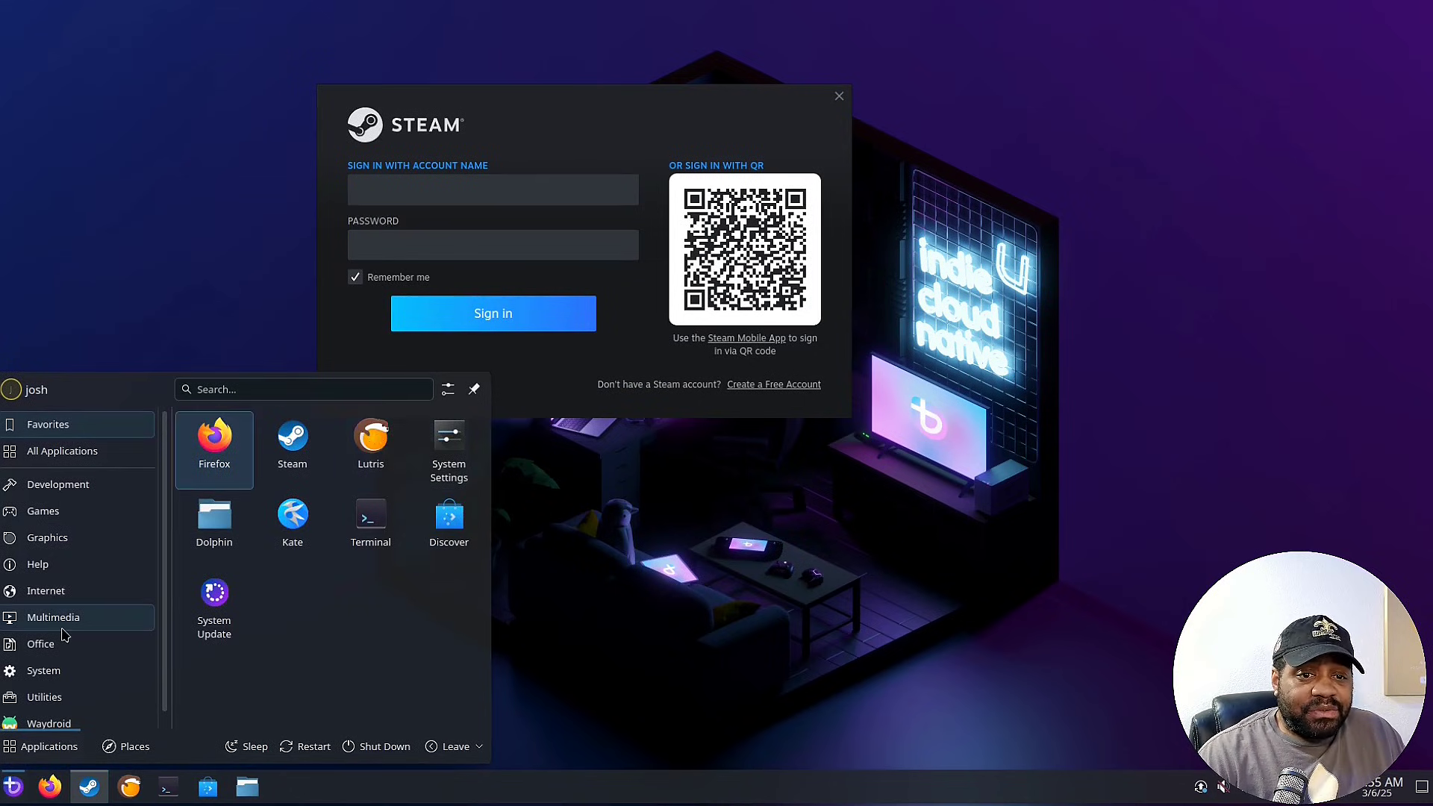
{"action": "left_click", "coordinate": [72, 516]}
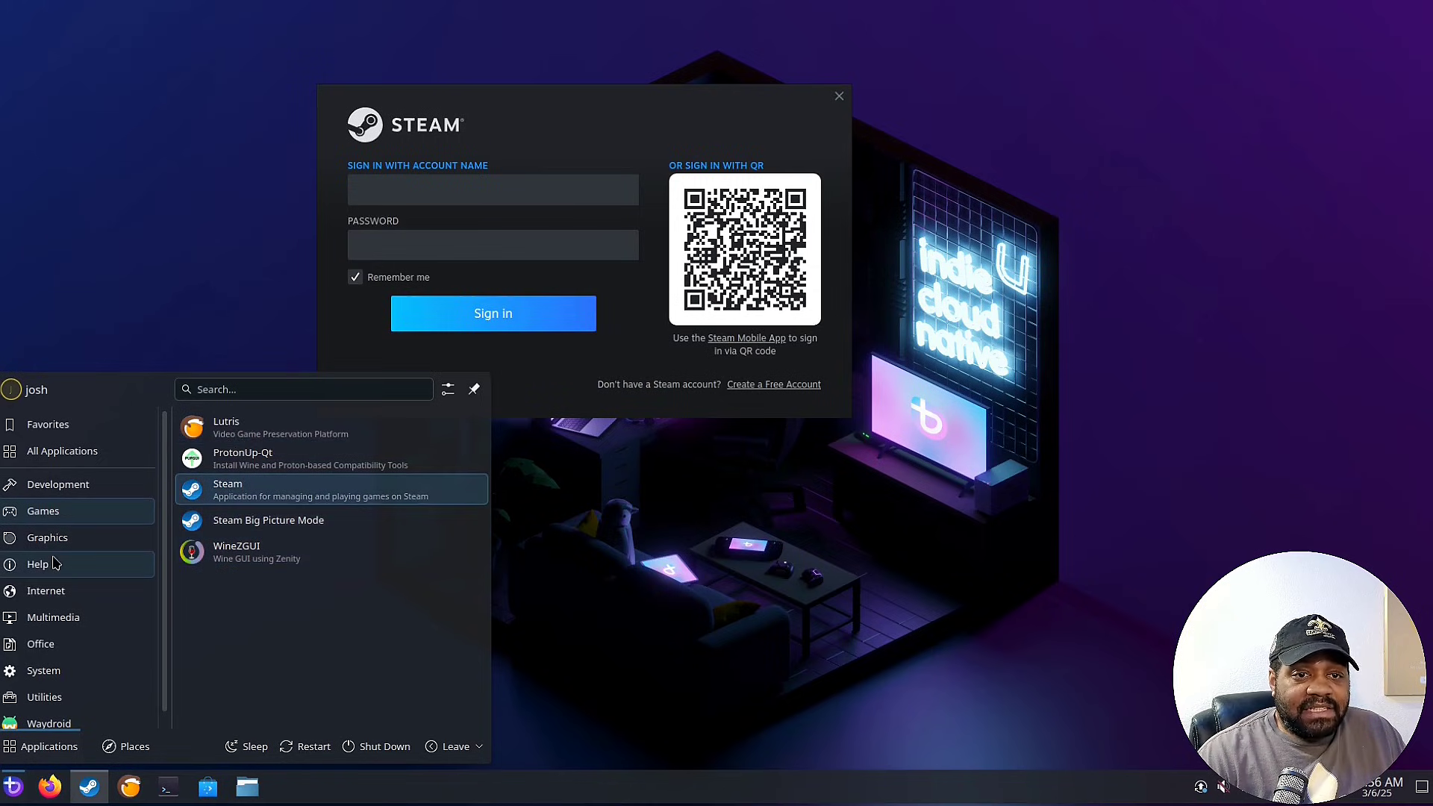
{"action": "mouse_move", "coordinate": [63, 552]}
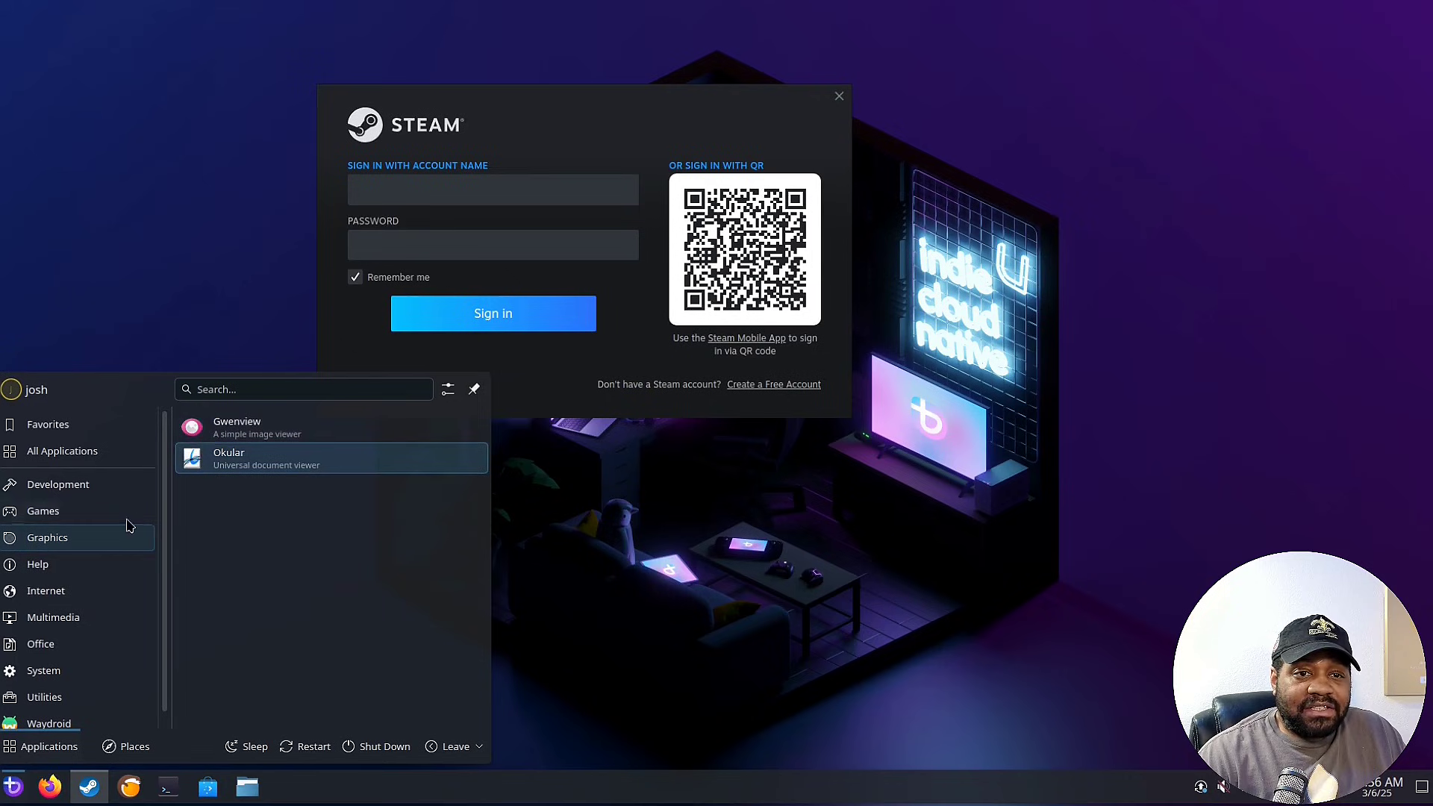
{"action": "mouse_move", "coordinate": [54, 489]}
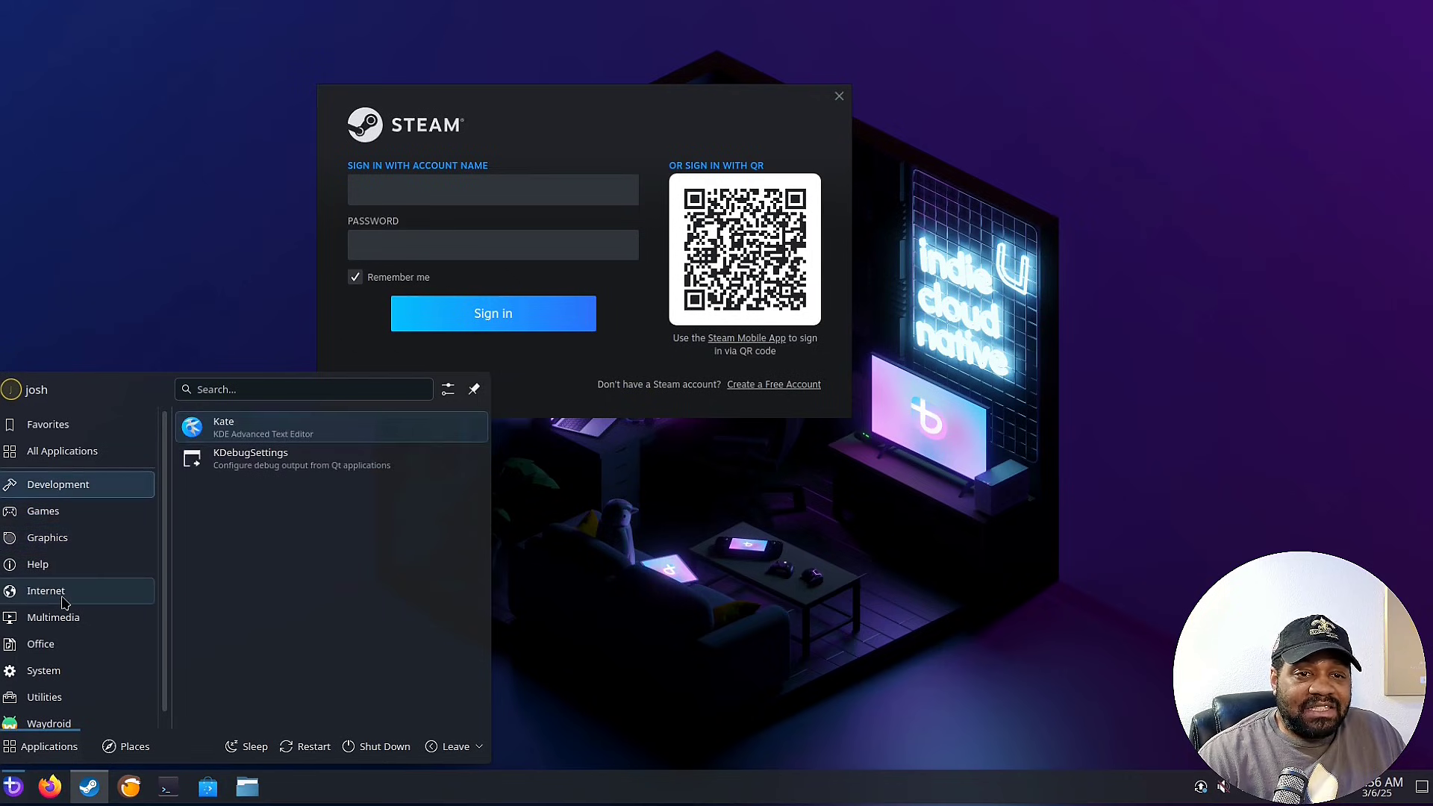
{"action": "mouse_move", "coordinate": [65, 601]}
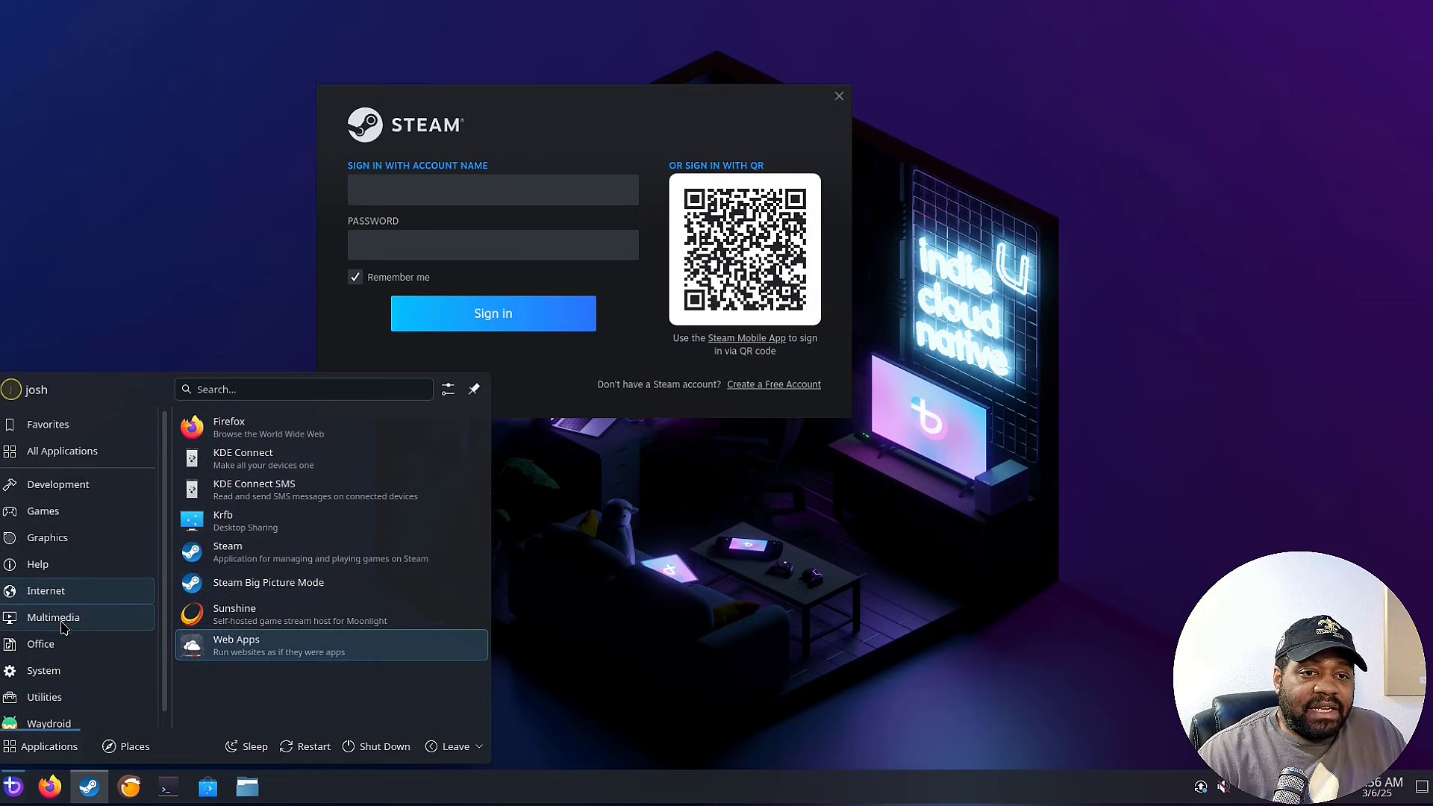
{"action": "mouse_move", "coordinate": [86, 653]}
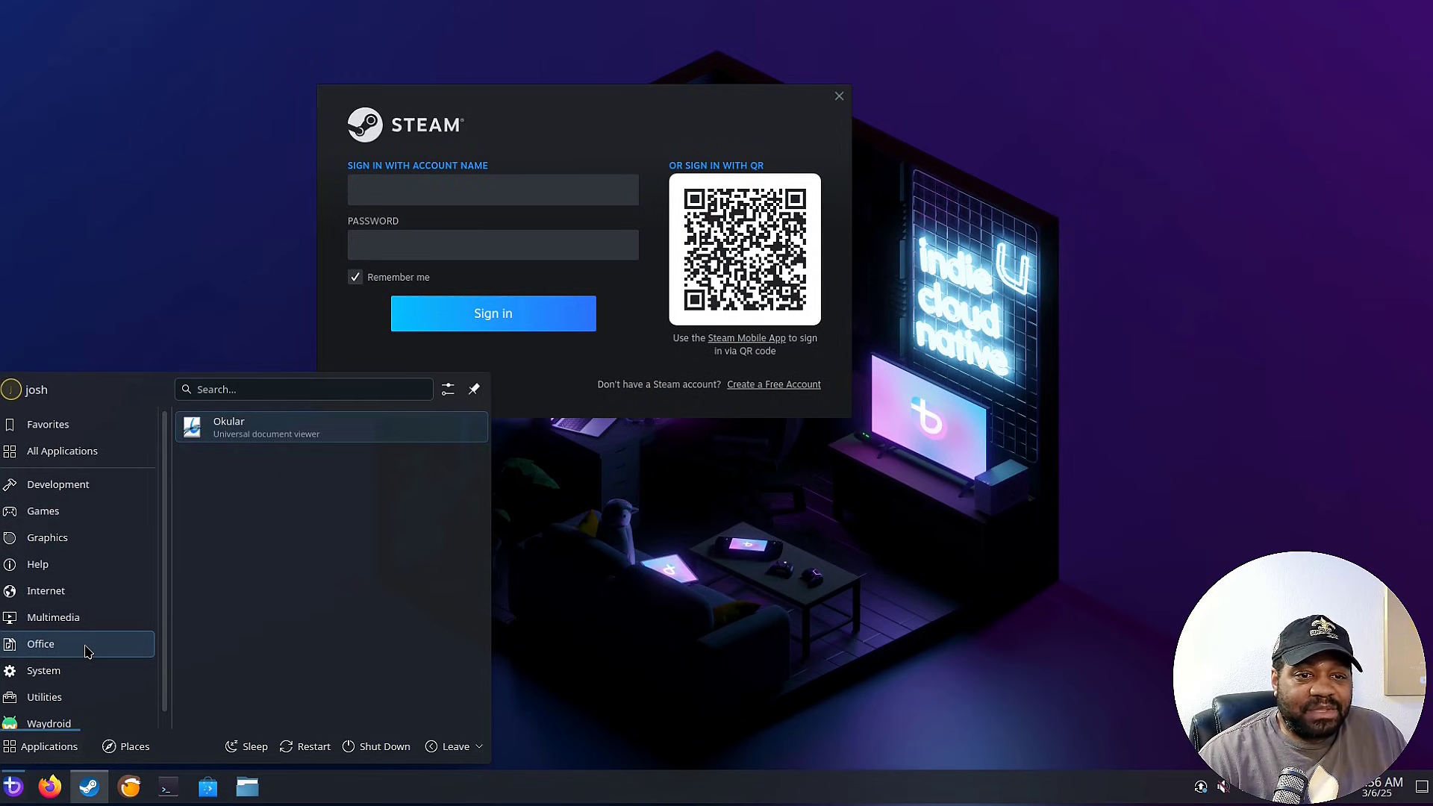
{"action": "scroll", "coordinate": [86, 653], "scroll_direction": "down", "scroll_amount": 1}
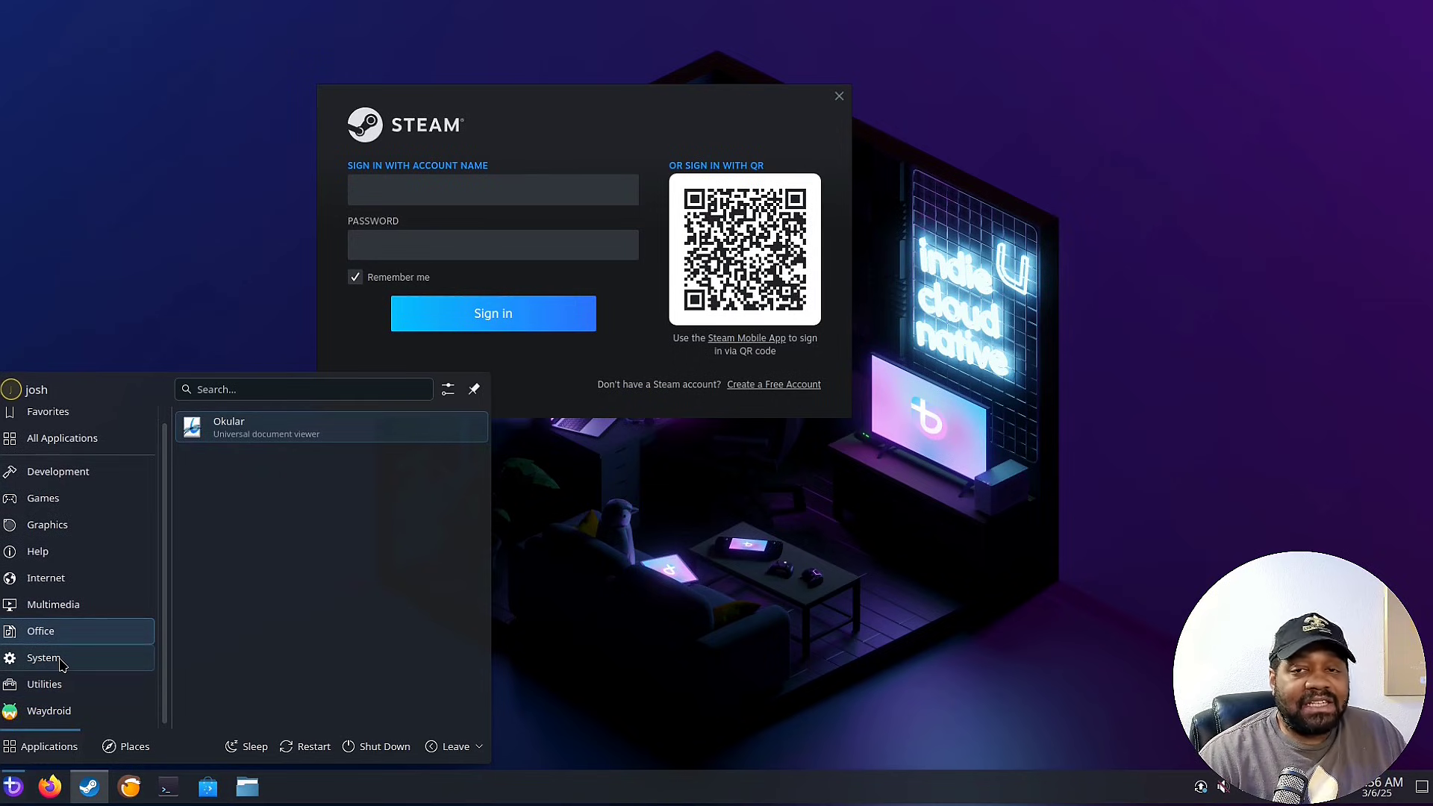
{"action": "left_click", "coordinate": [61, 660]}
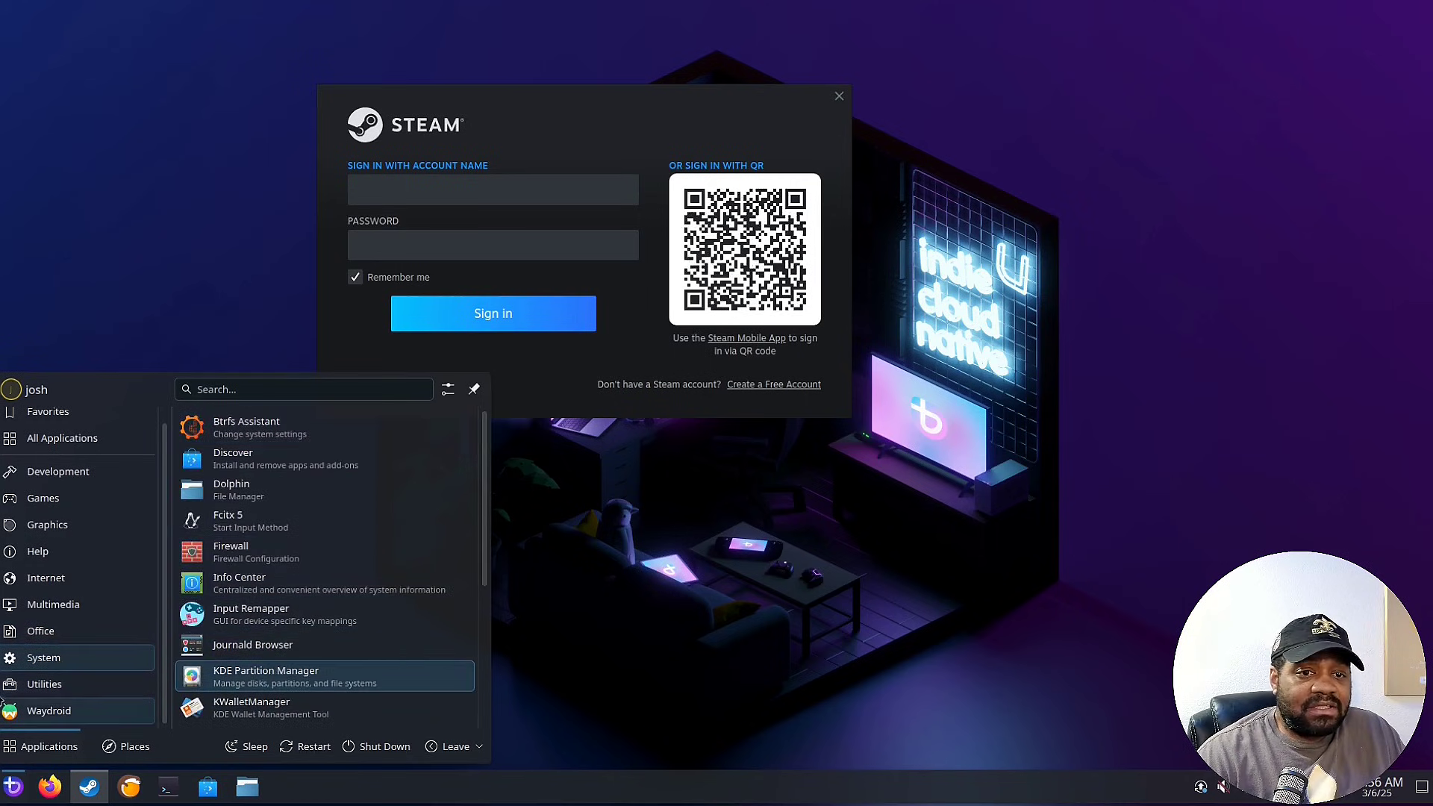
{"action": "left_click", "coordinate": [23, 683]}
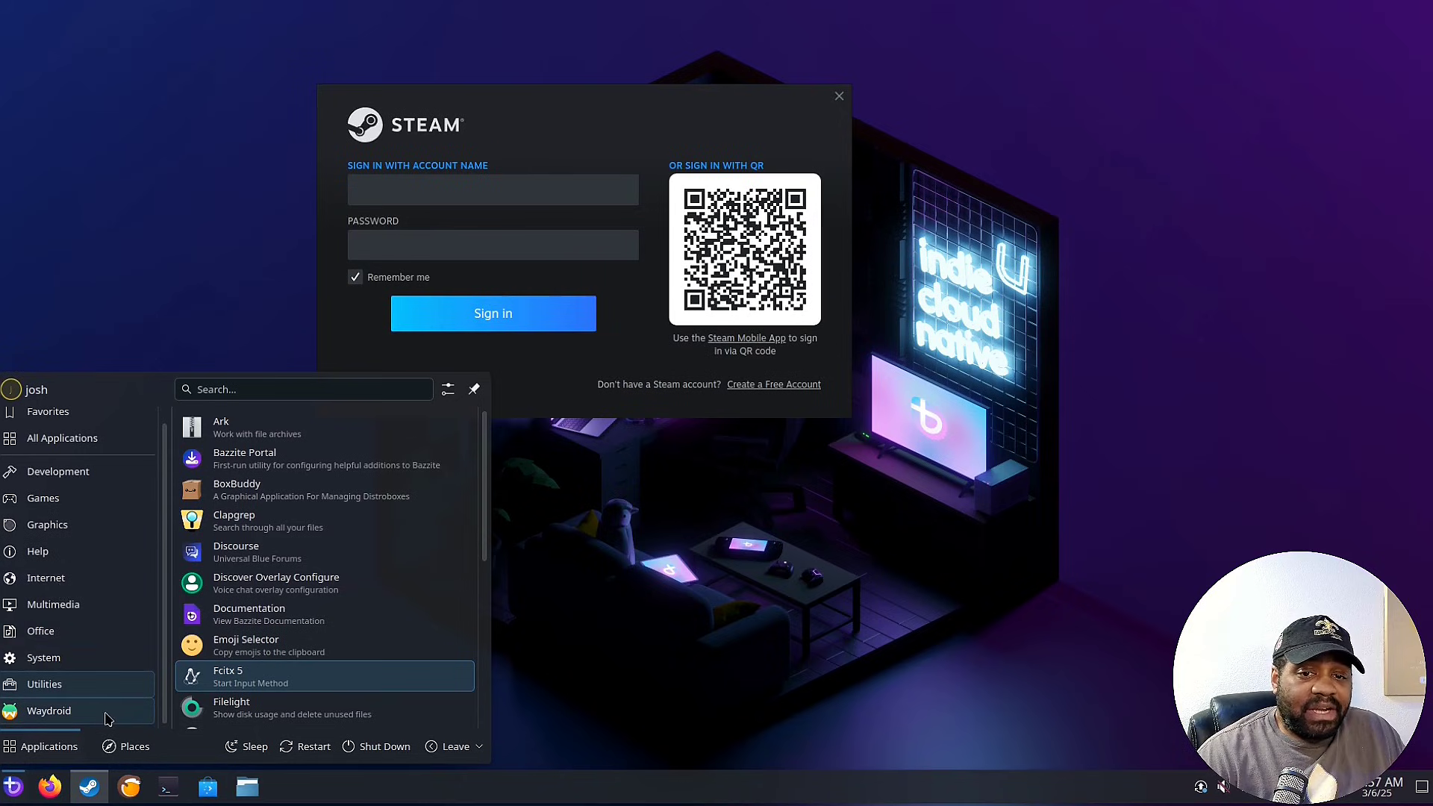
{"action": "left_click", "coordinate": [54, 479]}
{"action": "left_click", "coordinate": [62, 438]}
{"action": "scroll", "coordinate": [288, 561], "scroll_direction": "down", "scroll_amount": 5}
{"action": "scroll", "coordinate": [288, 561], "scroll_direction": "down", "scroll_amount": 2}
Launch Terminal, run 'uname -a' to show kernel 6.13.5-100.bazzite, then close it
{"action": "type", "text": "termi"}
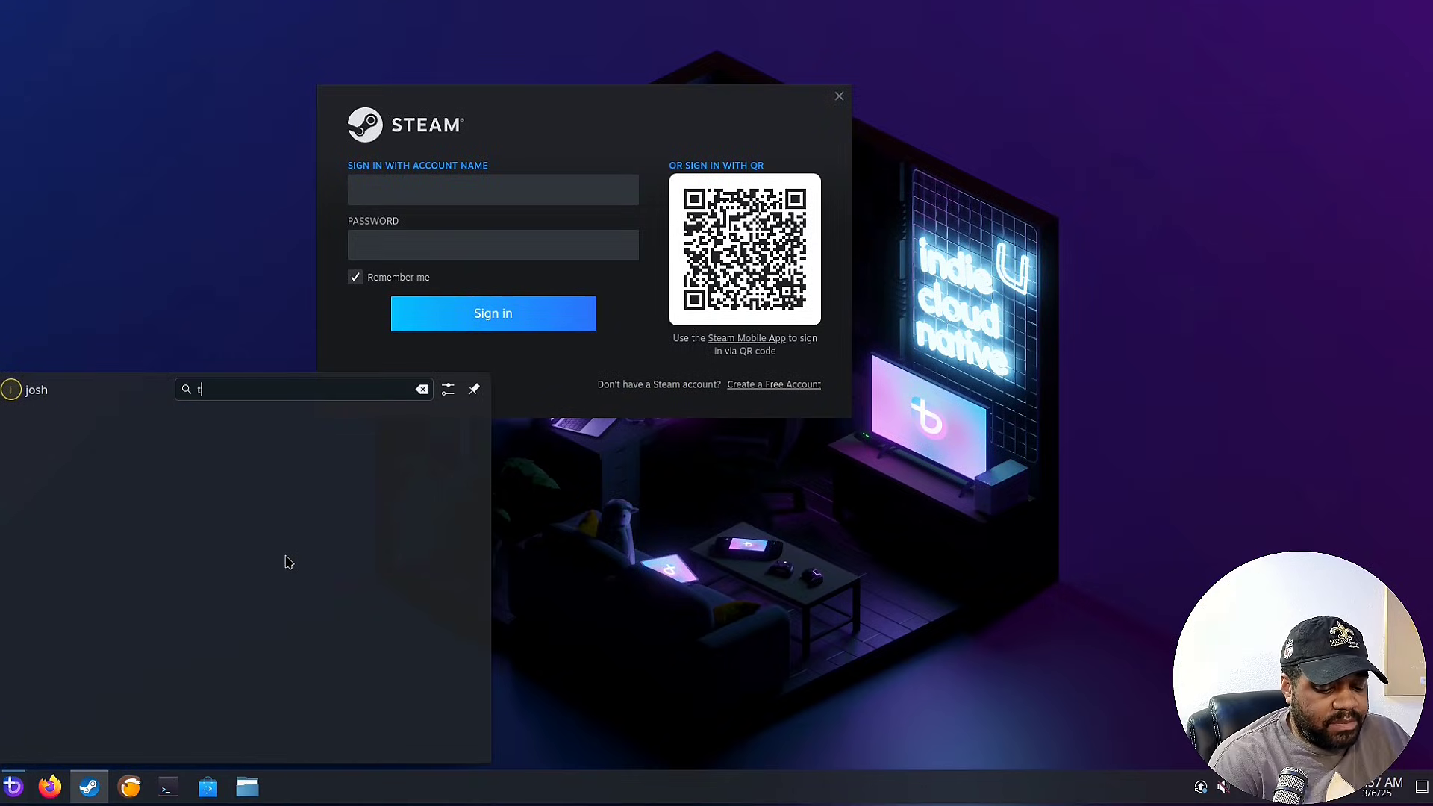
{"action": "key", "text": "Return"}
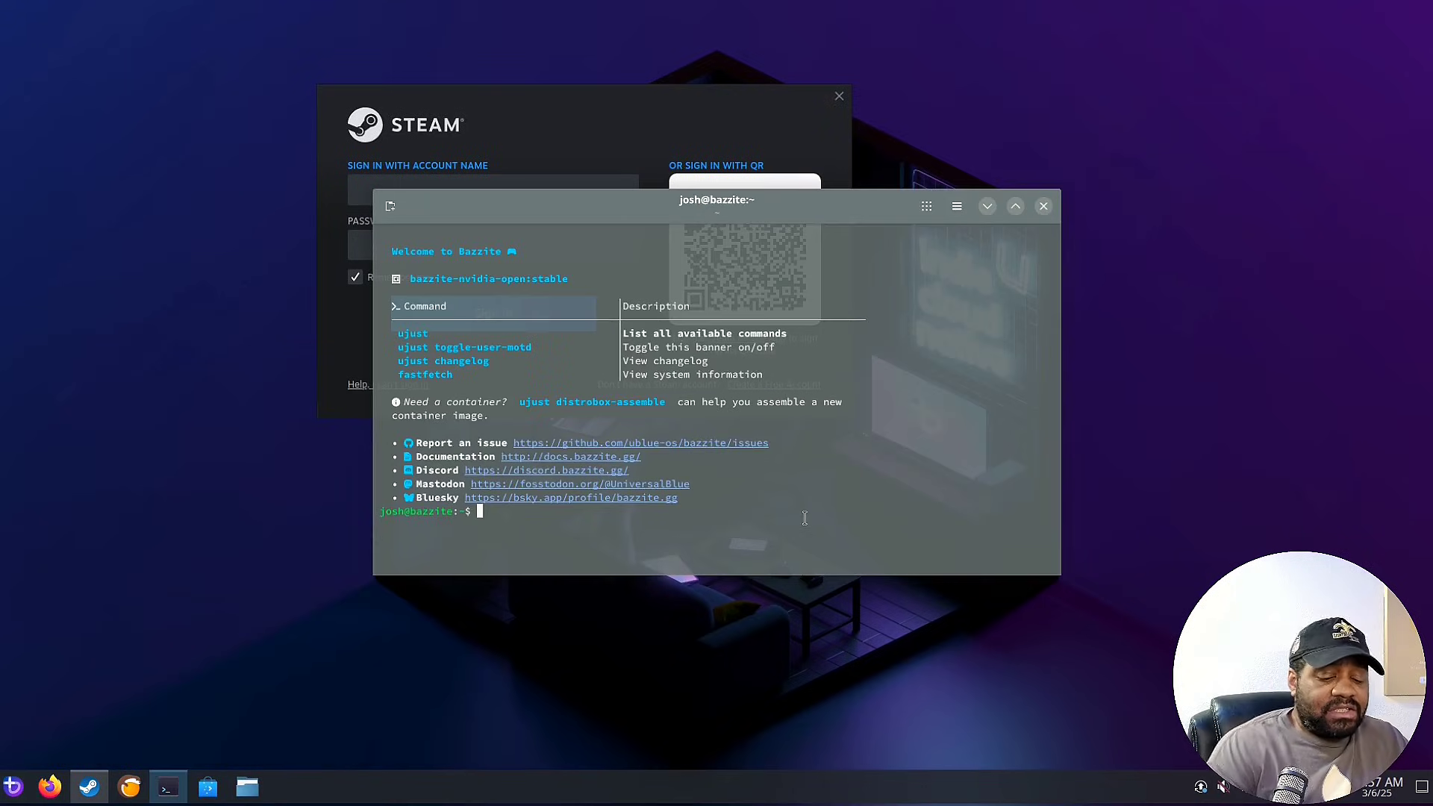
{"action": "type", "text": "uname -a"}
{"action": "key", "text": "Return"}
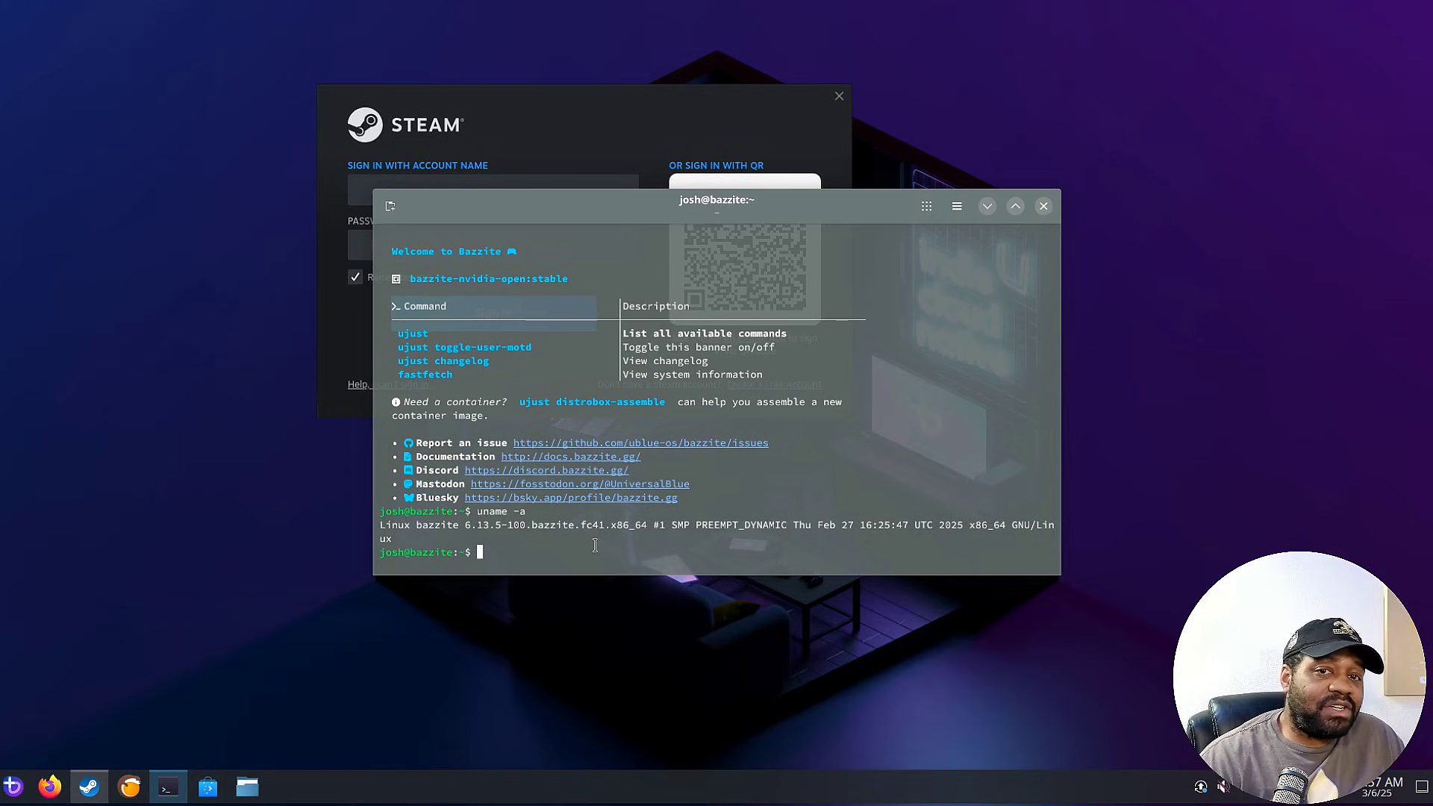
{"action": "left_click_drag", "start_coordinate": [812, 219], "coordinate": [1002, 267]}
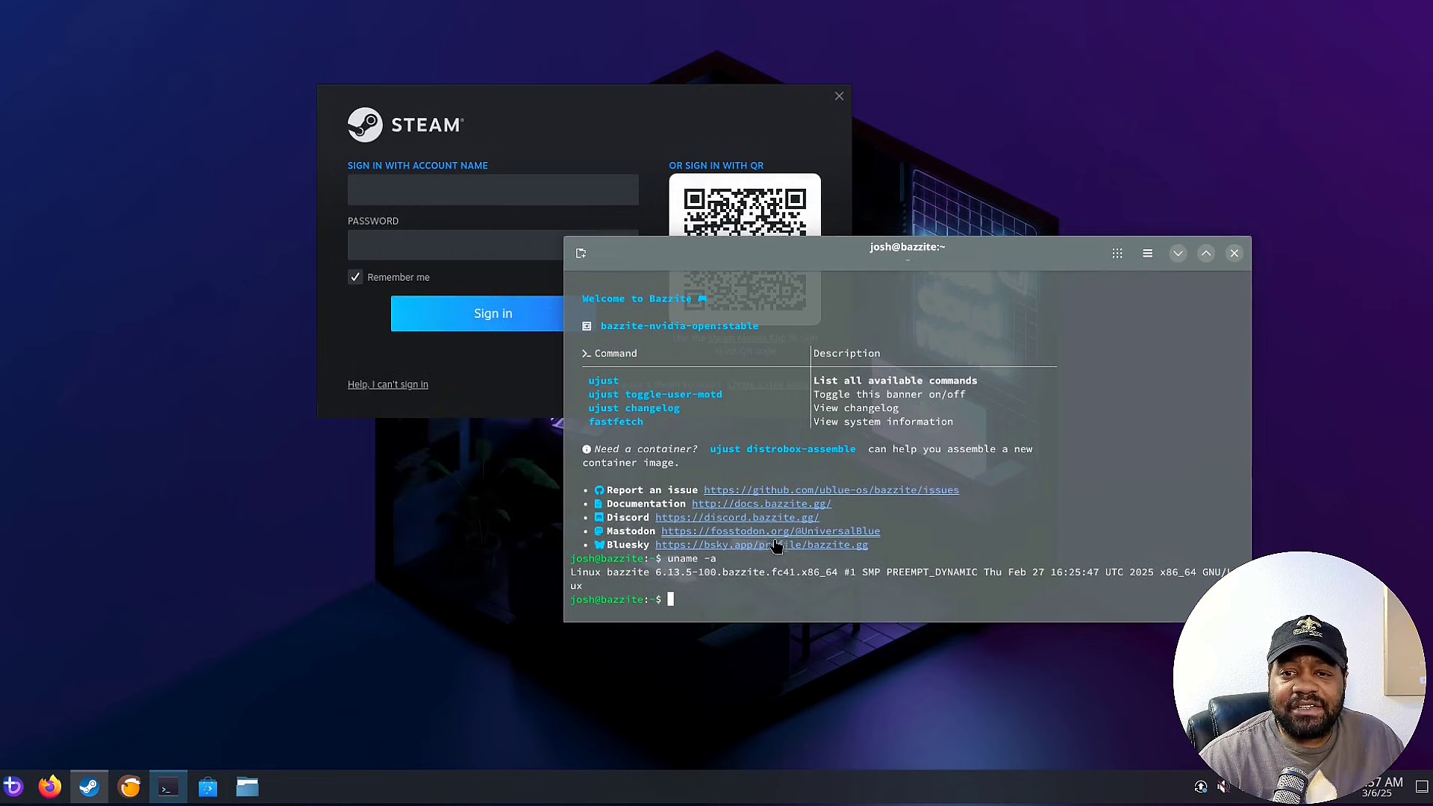
{"action": "left_click", "coordinate": [1234, 254]}
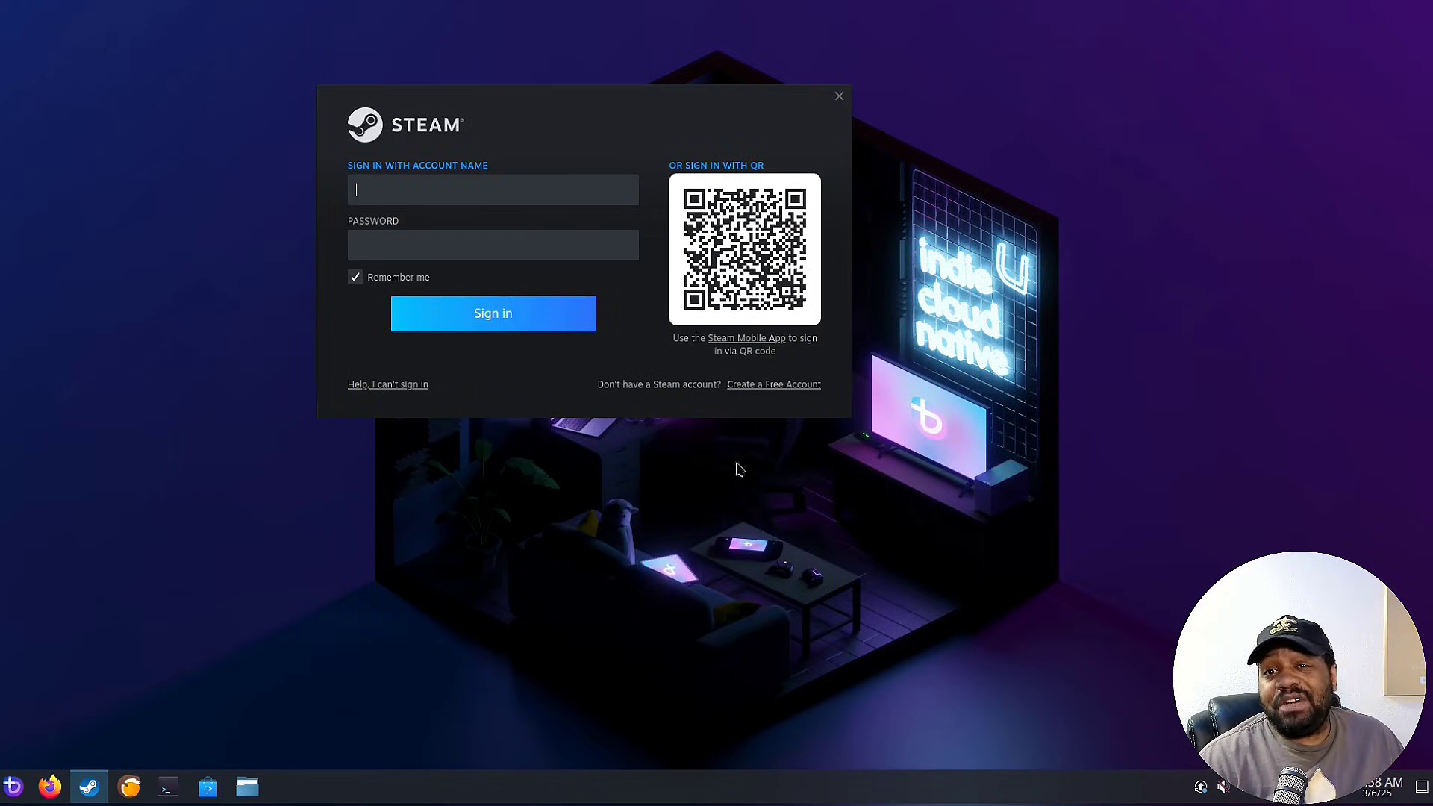
Close the Steam sign-in window, leaving the empty Bazzite desktop
{"action": "left_click", "coordinate": [839, 96]}
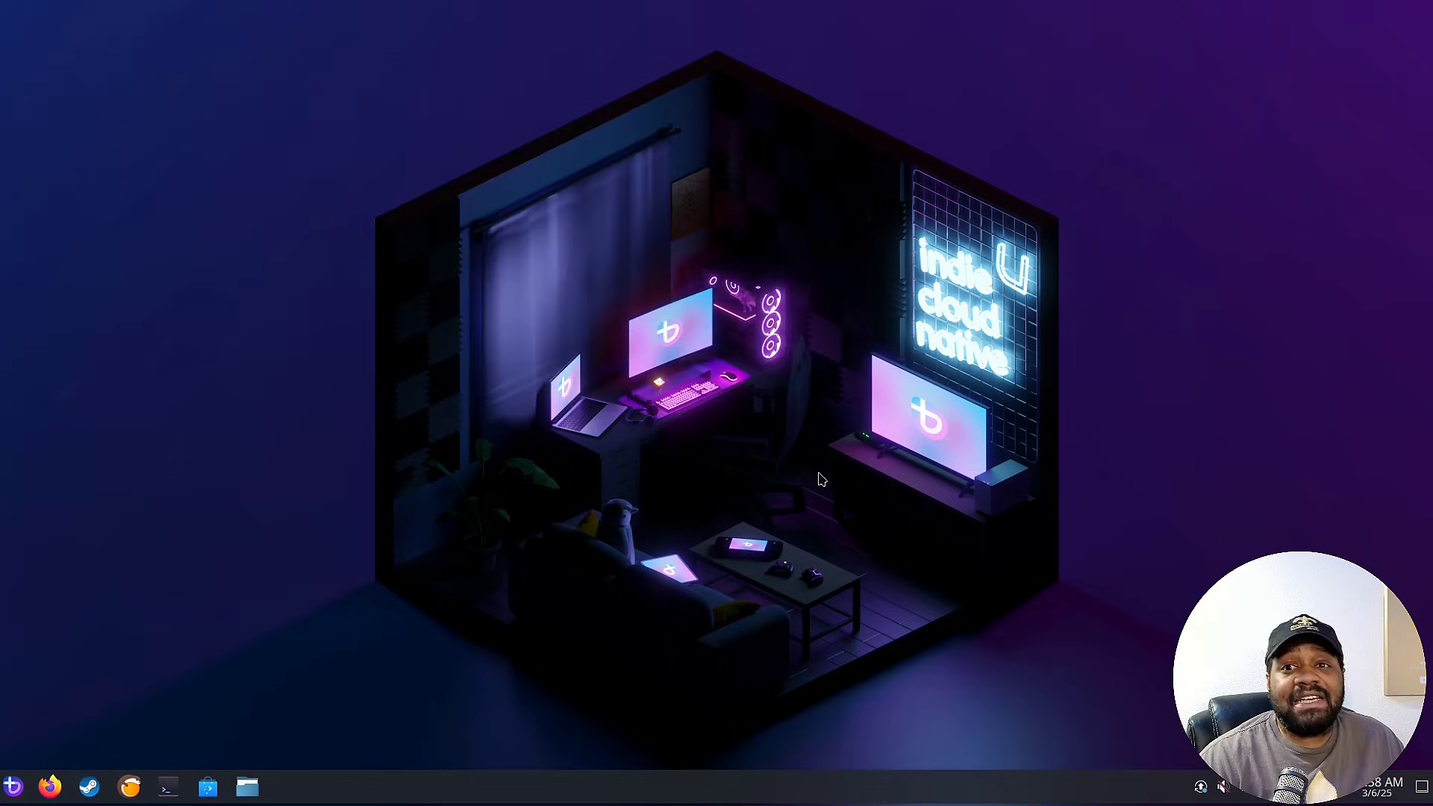